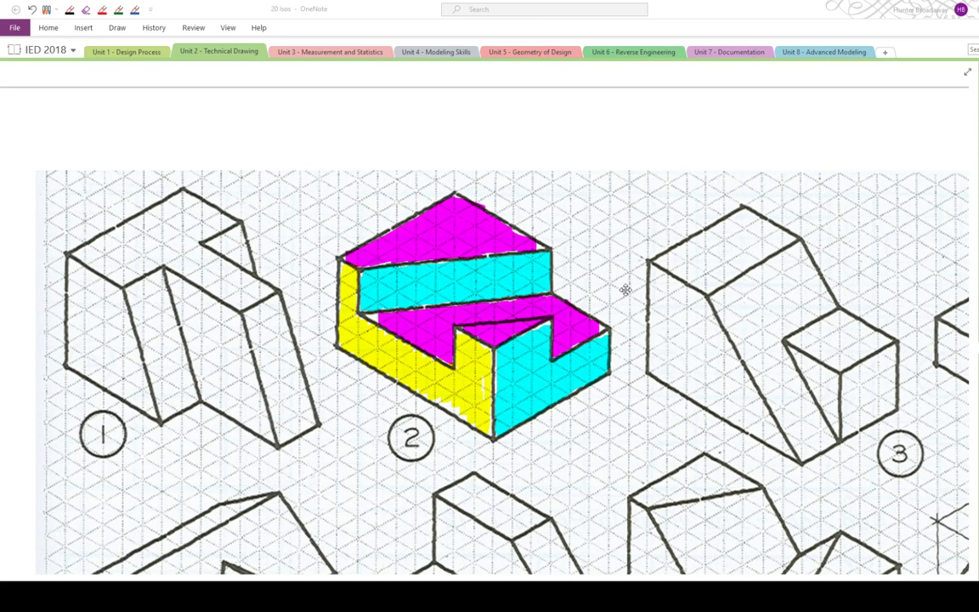
- Mark the height 4 and the length 8 with extension ticks in red ink on isometric drawing 2
click(102, 10)
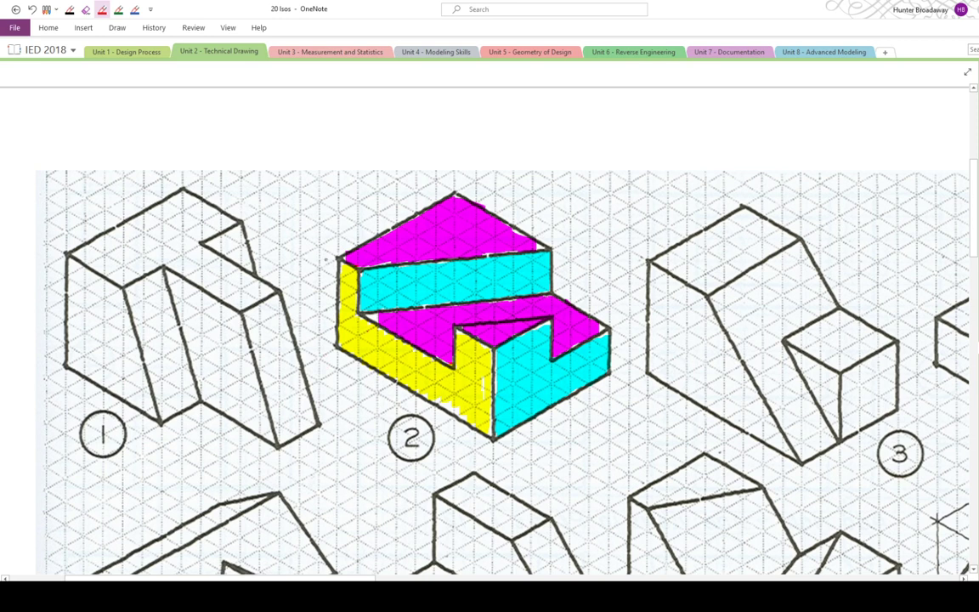
drag(325, 346, 333, 347)
drag(328, 292, 330, 314)
drag(483, 444, 491, 442)
mouse_move(324, 343)
mouse_down()
mouse_move(324, 353)
mouse_move(335, 349)
mouse_up()
mouse_move(395, 391)
mouse_down()
mouse_move(388, 401)
mouse_move(392, 392)
mouse_up()
- Mark the width 6 and the low end's height 2 in red ink on drawing 2
drag(618, 377, 623, 382)
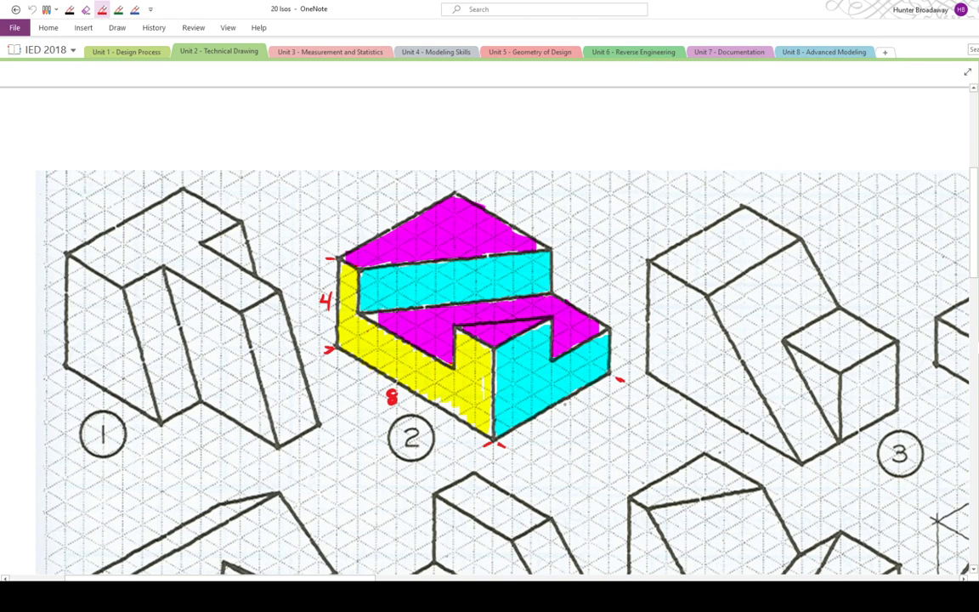
mouse_move(574, 407)
mouse_down()
mouse_move(571, 422)
mouse_move(565, 416)
mouse_up()
mouse_move(620, 322)
mouse_down()
mouse_move(610, 327)
mouse_move(623, 346)
mouse_up()
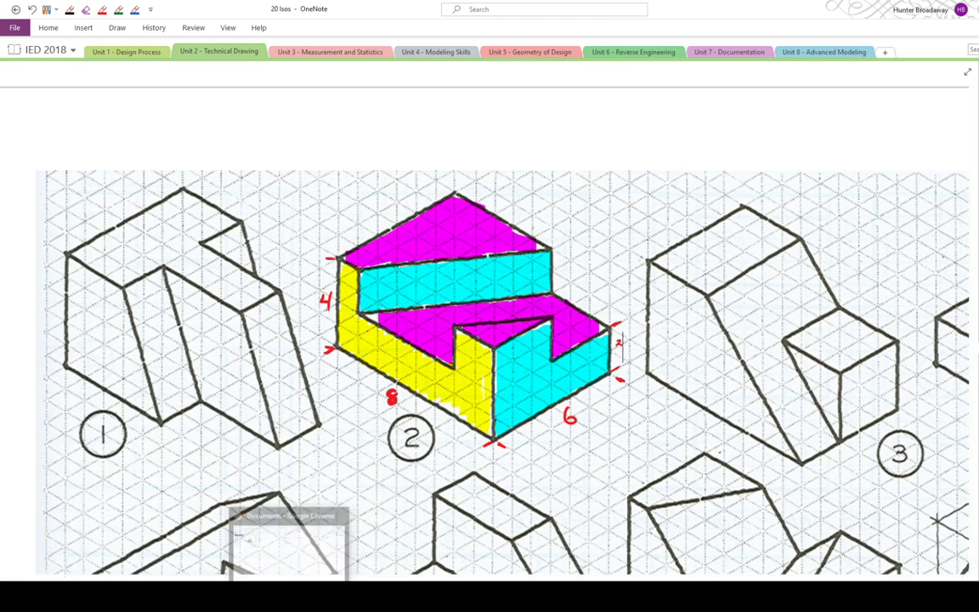
- Switch to Onshape and create a new document named "20 Isos Number 2" in the Isos folder
click(288, 596)
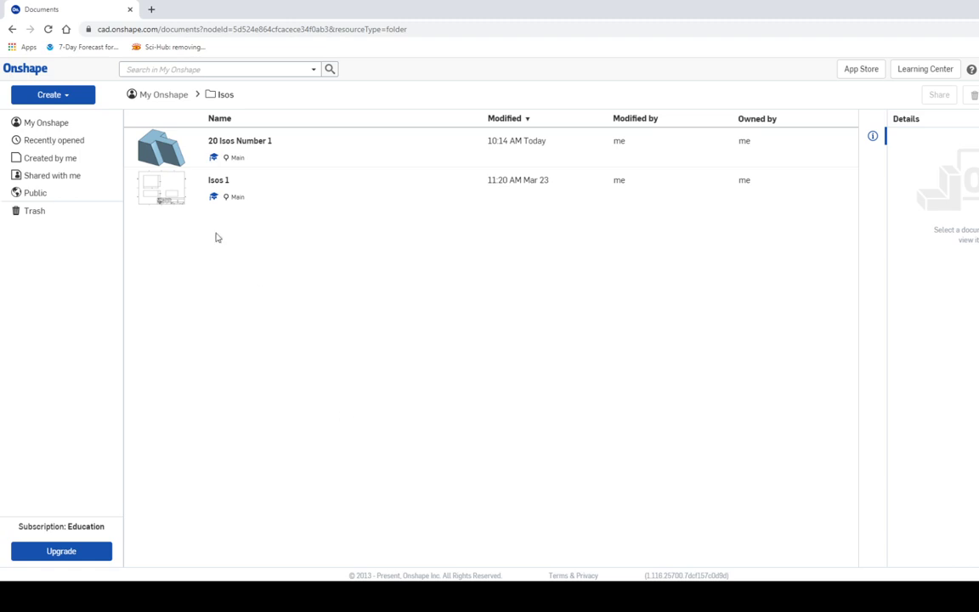
click(64, 97)
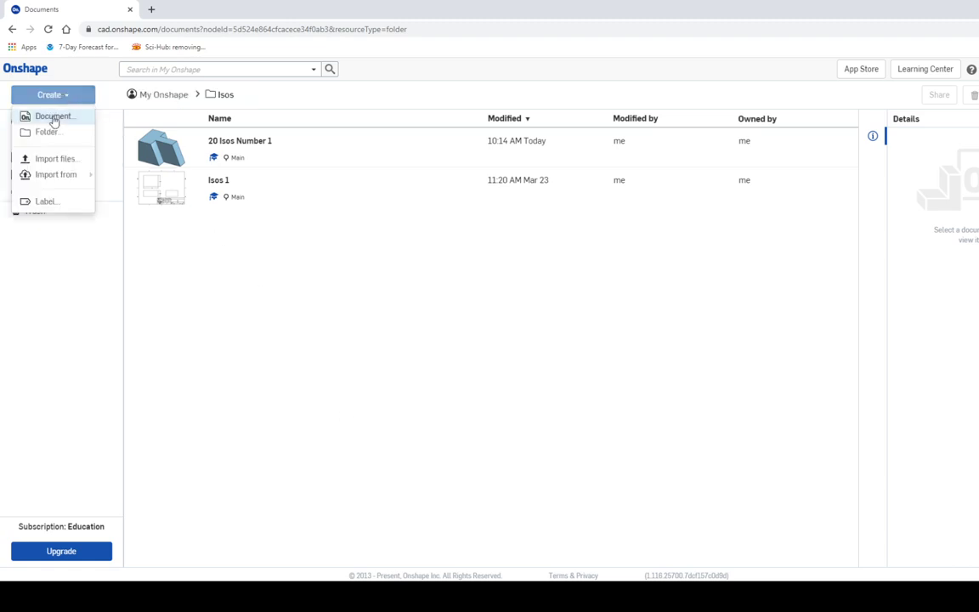
click(54, 118)
text(2)
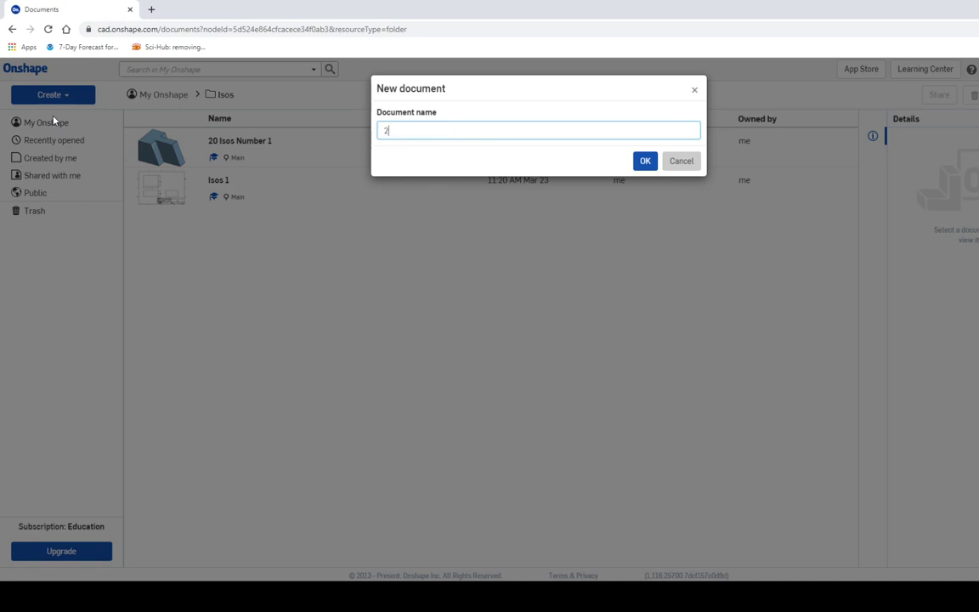
text(0 Isos Number 2)
click(642, 161)
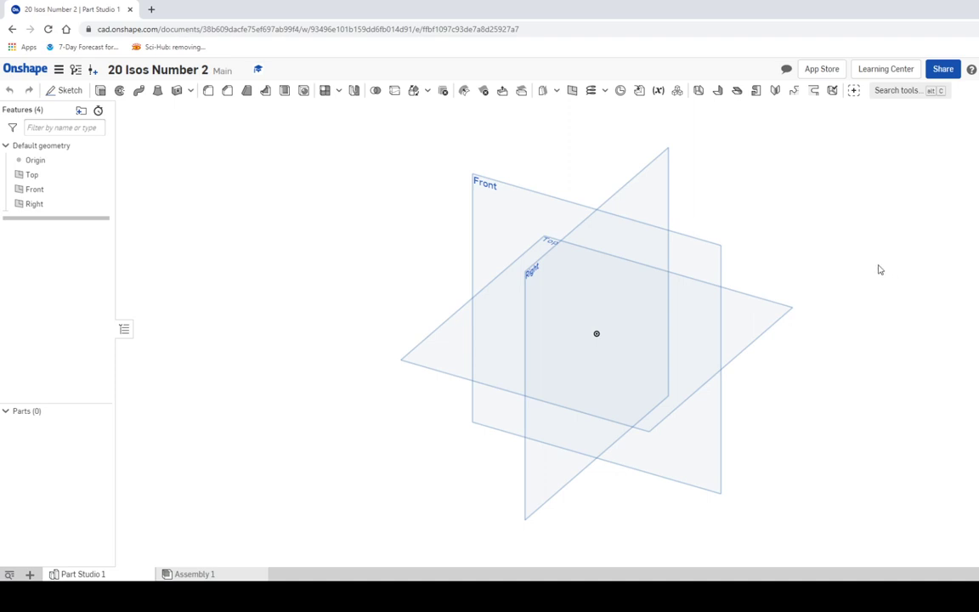
- Start a new sketch on the Top plane
click(70, 91)
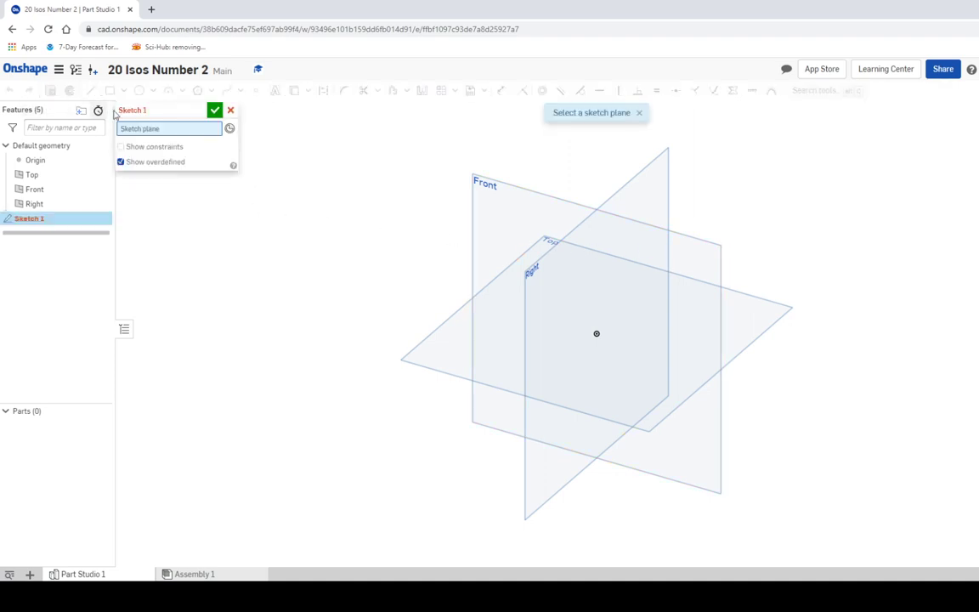
click(756, 307)
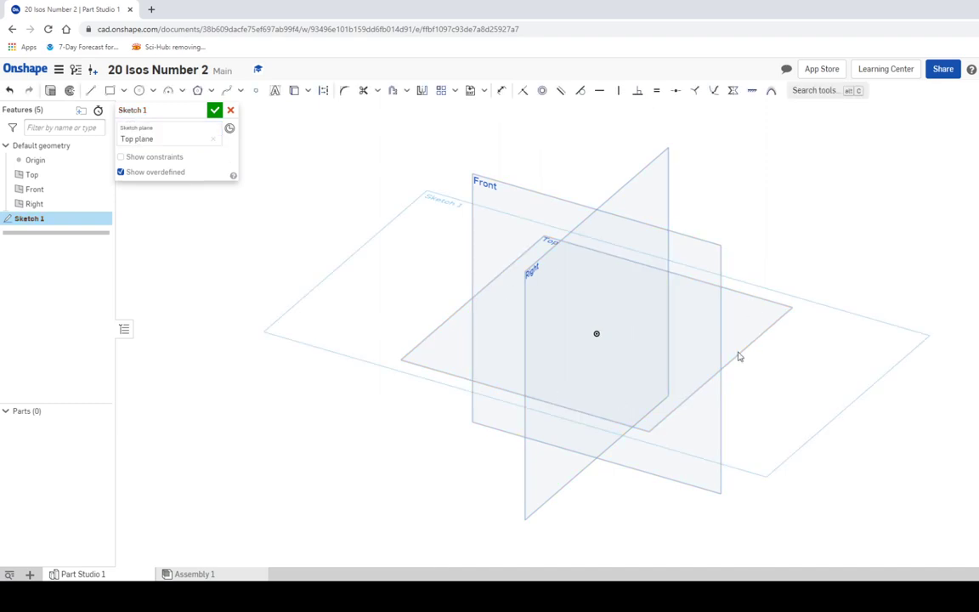
key(n)
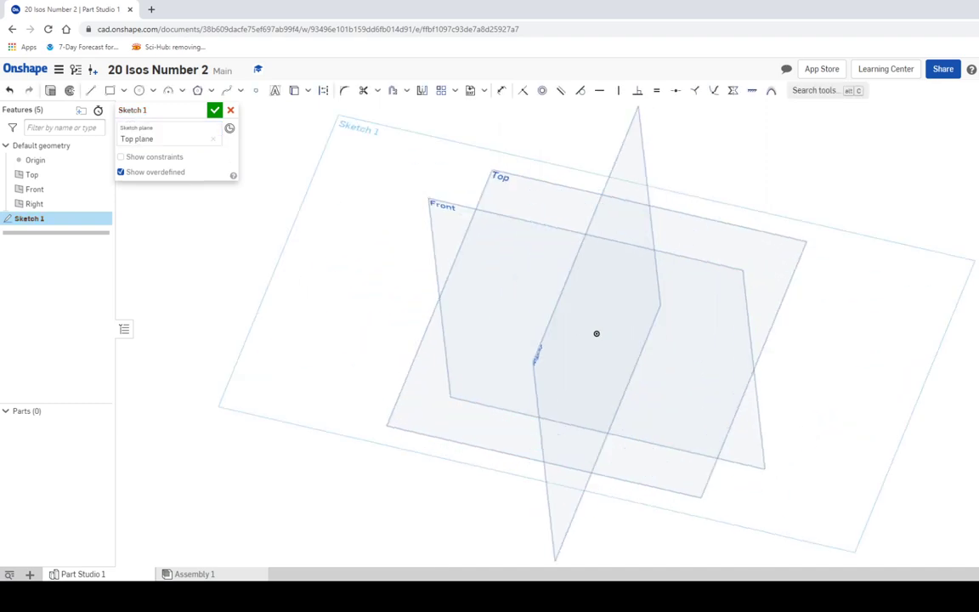
mouse_move(830, 238)
middle_down()
mouse_move(702, 299)
mouse_move(651, 354)
middle_up()
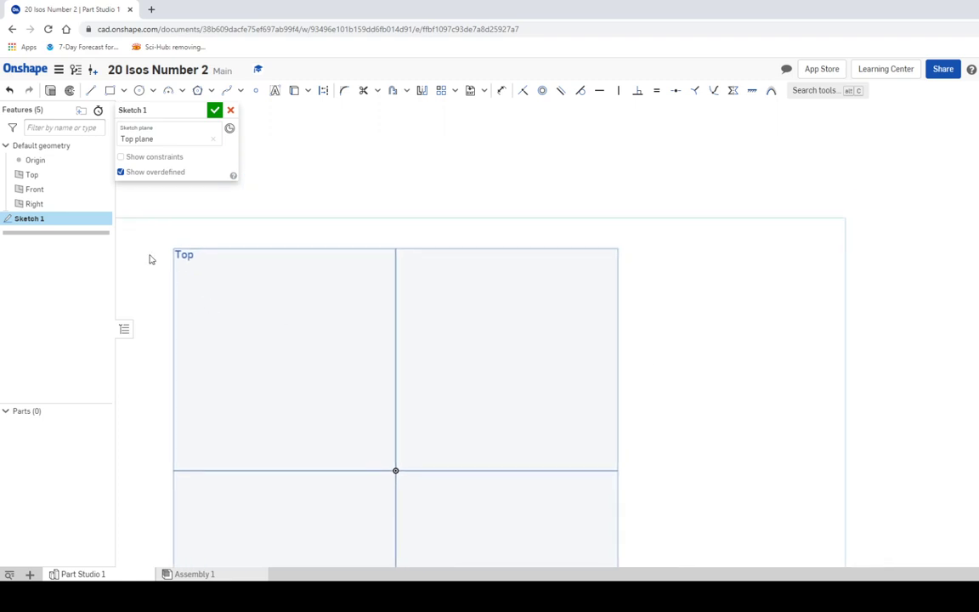
click(109, 90)
drag(461, 425, 605, 343)
drag(666, 313, 780, 263)
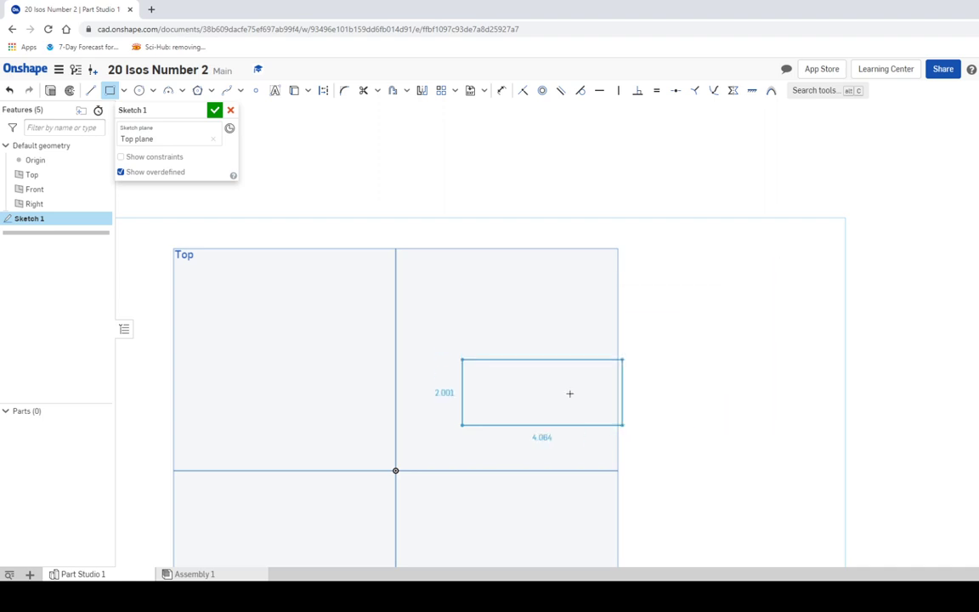
key(Escape)
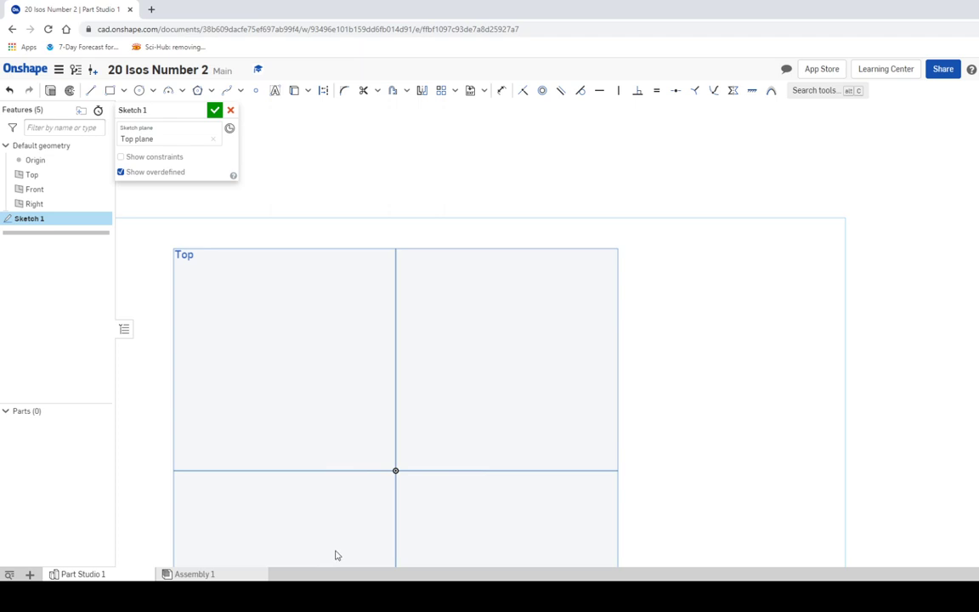
- Check drawing 2's base dimensions in OneNote, and sketch an 8 by 6 in corner rectangle on the Top plane in Onshape
click(285, 595)
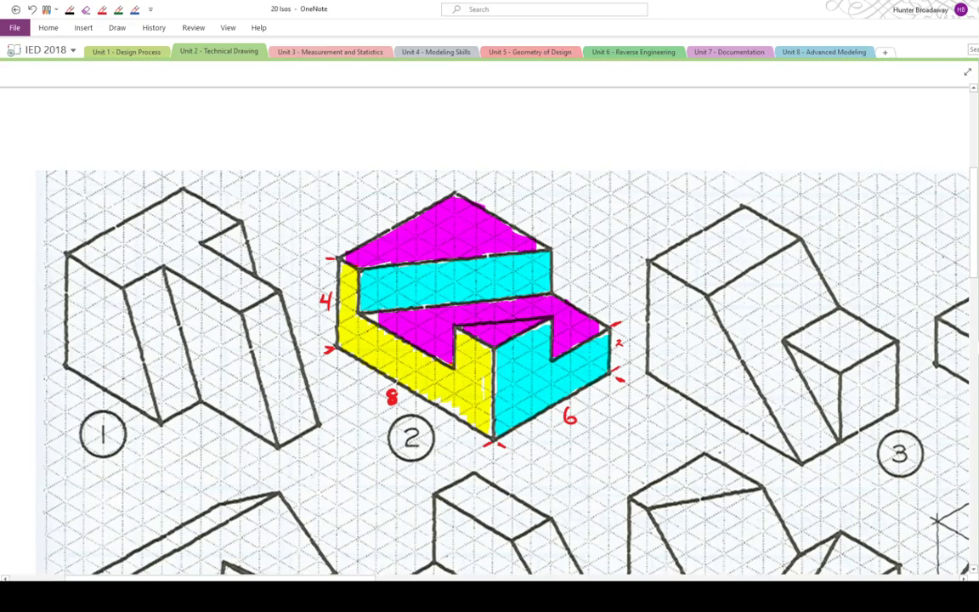
mouse_move(289, 595)
click(289, 544)
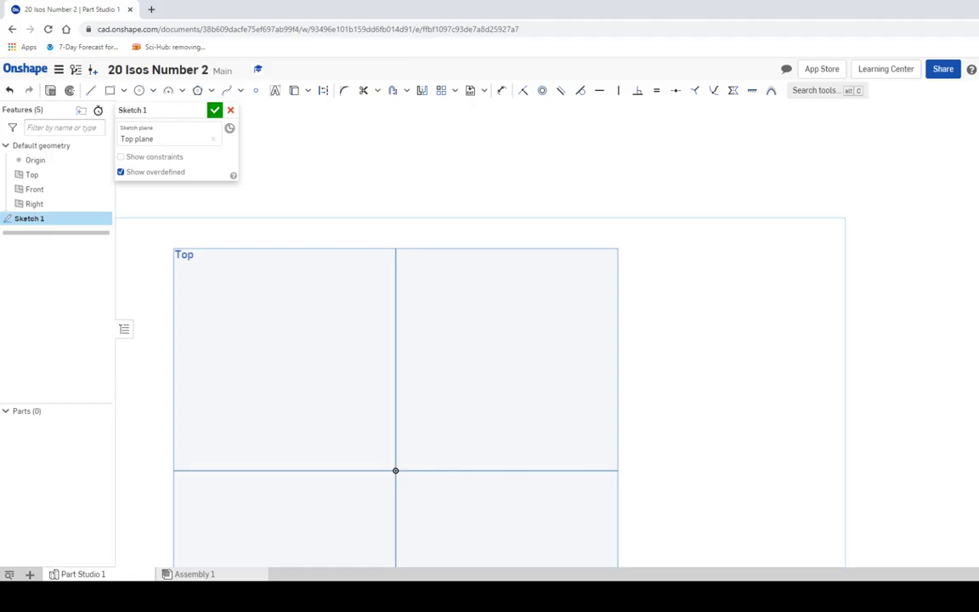
click(109, 90)
click(453, 273)
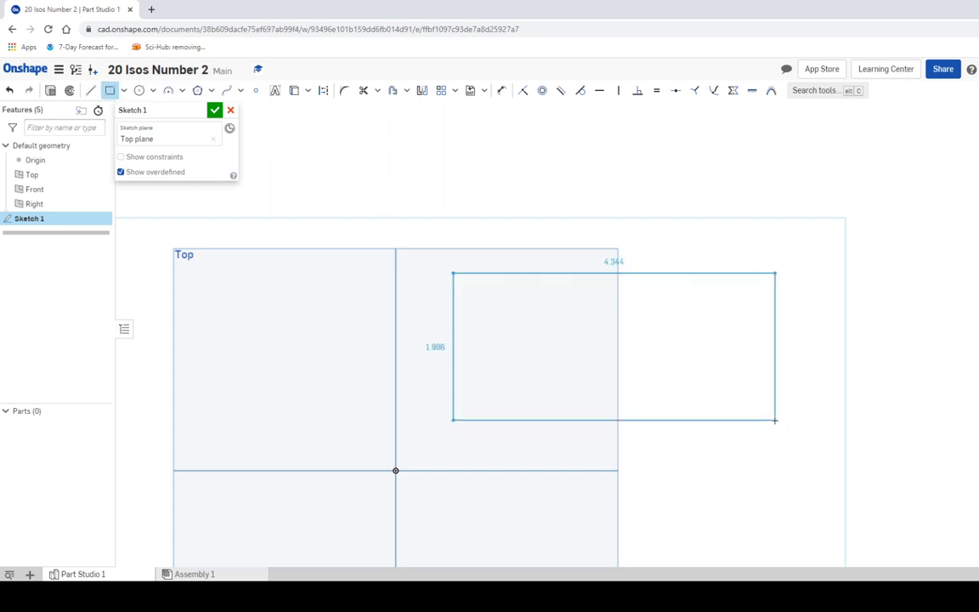
click(775, 420)
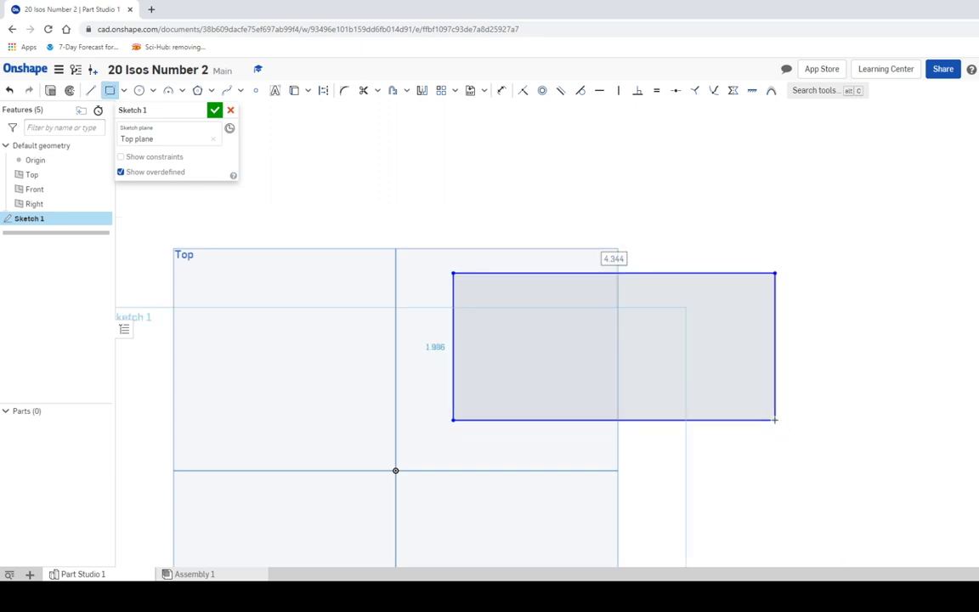
text(8)
key(Tab)
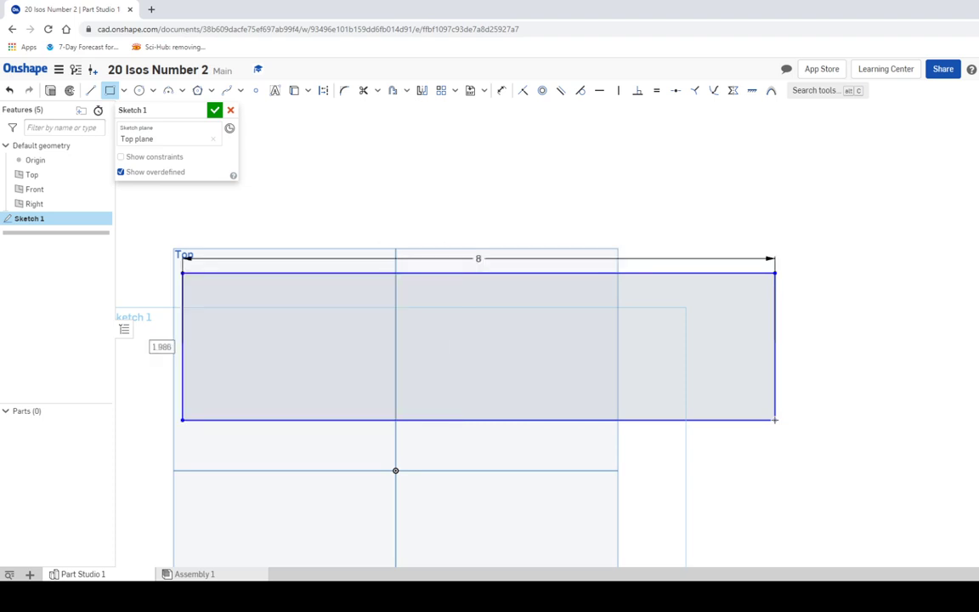
text(6)
key(Return)
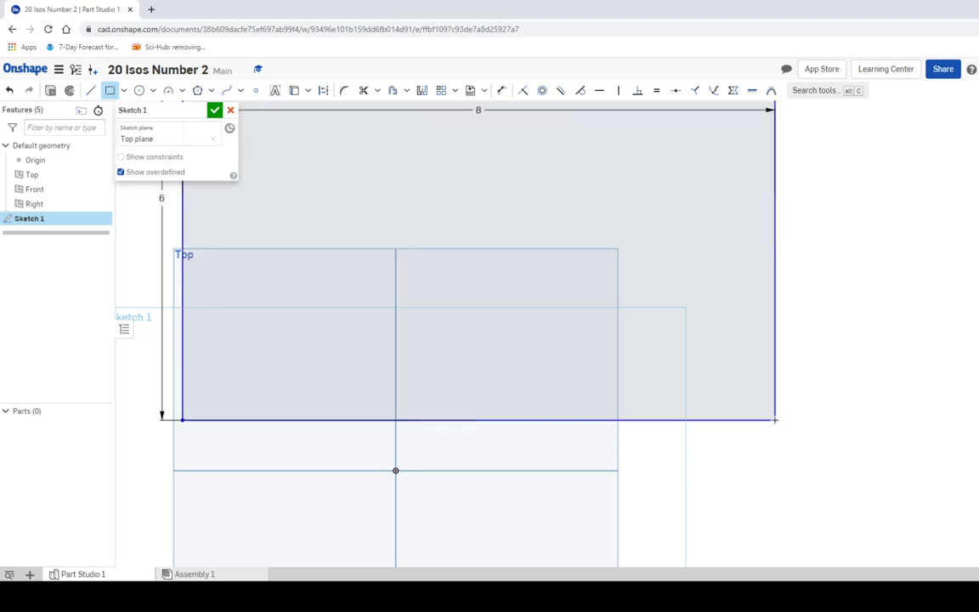
click(215, 111)
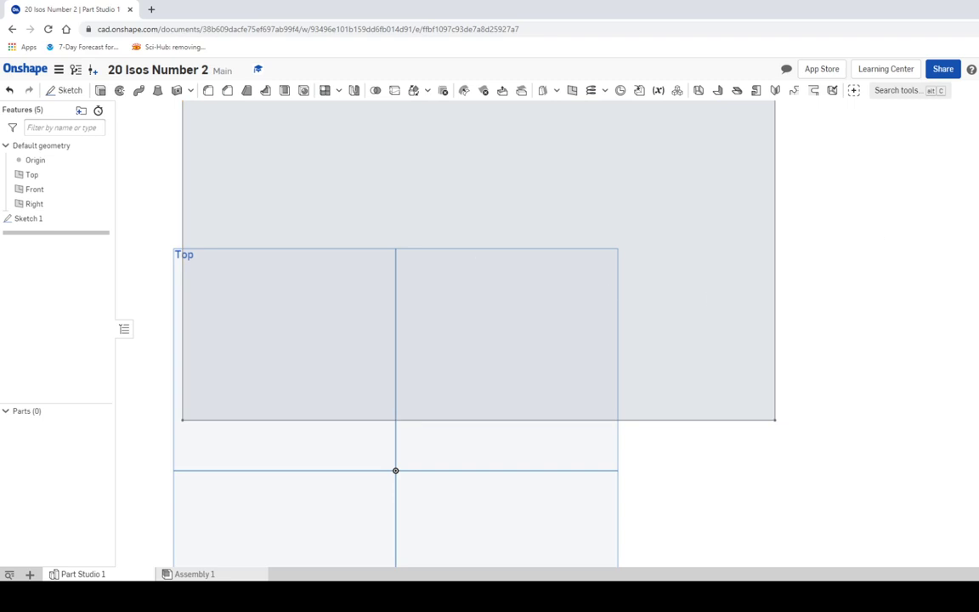
- Try to extrude the rectangle with the Add option, and delete that extrude feature
key(shift+7)
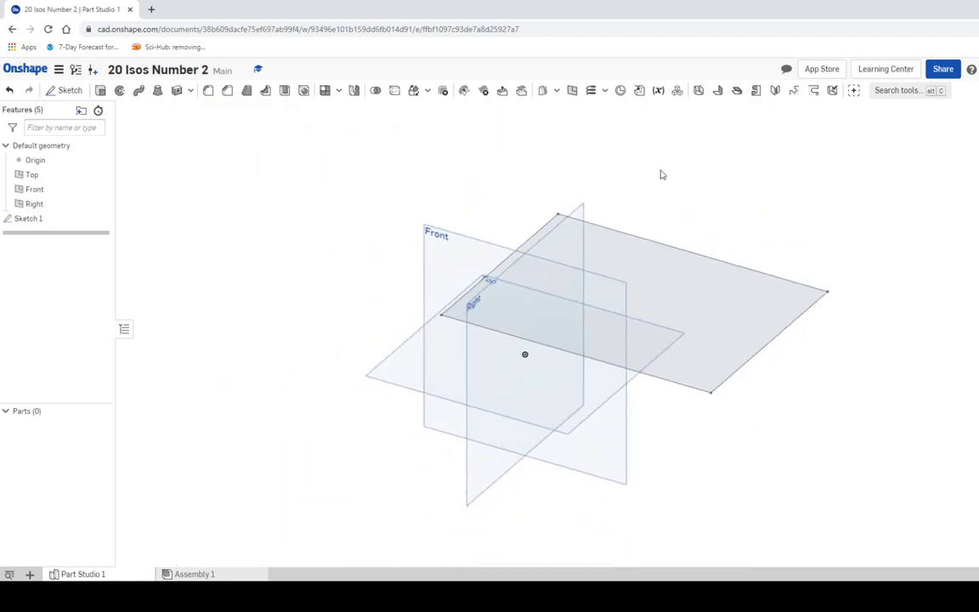
click(100, 90)
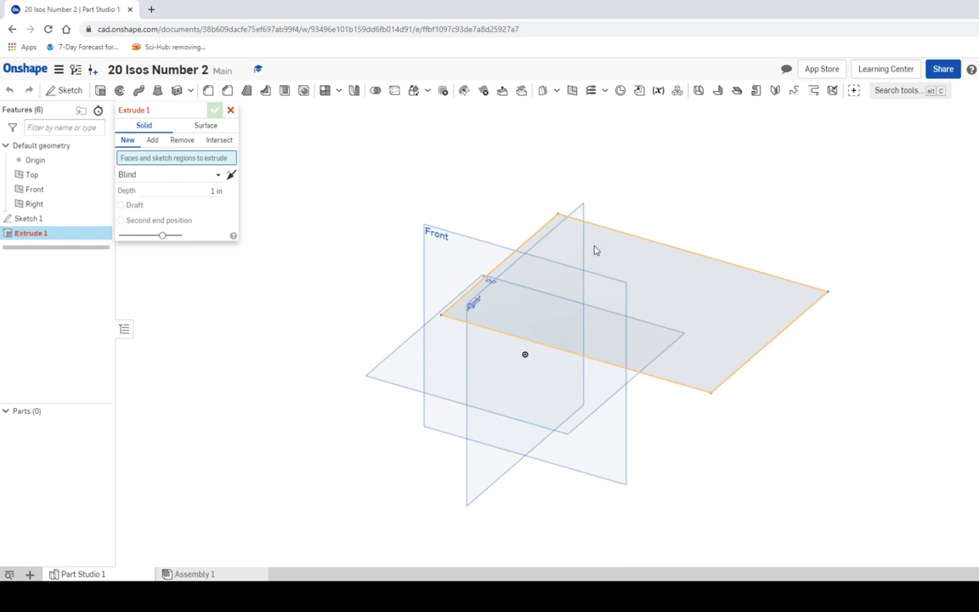
click(151, 142)
click(770, 306)
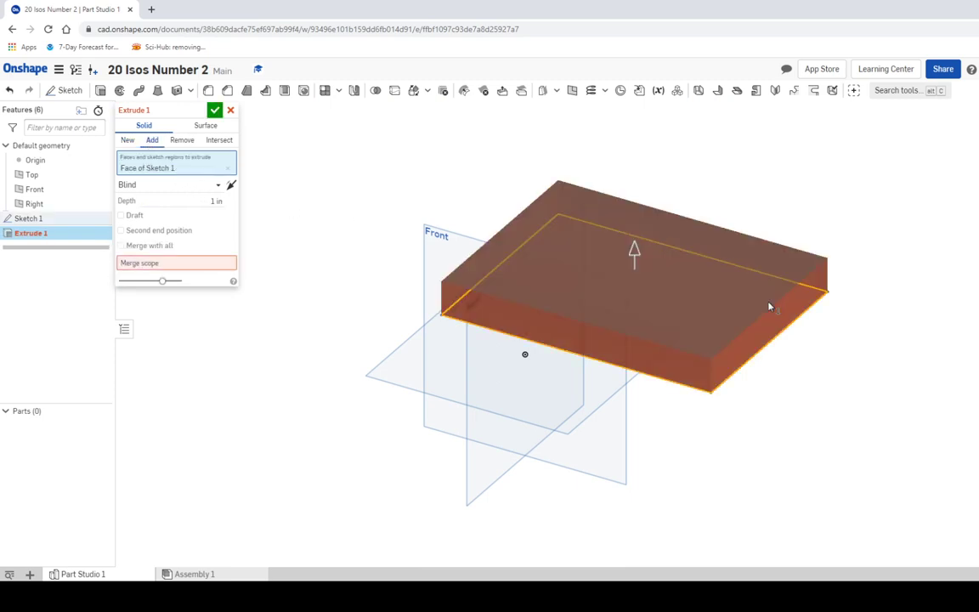
click(216, 201)
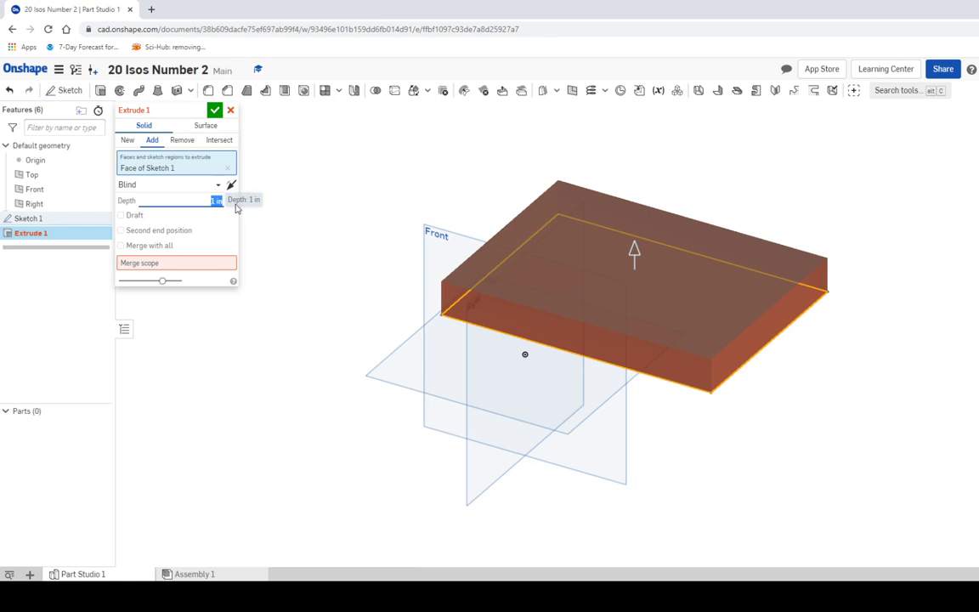
click(215, 111)
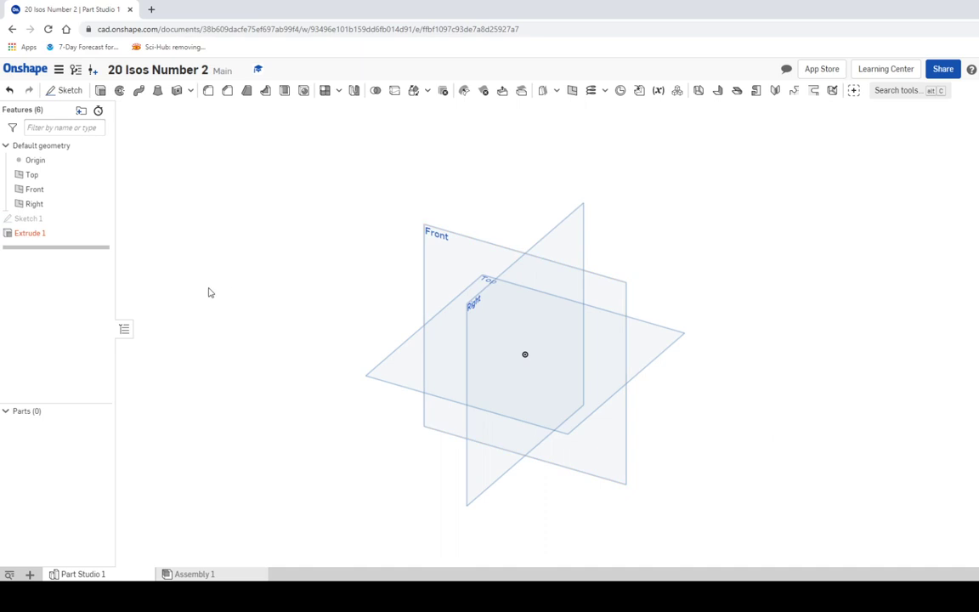
click(34, 234)
key(Delete)
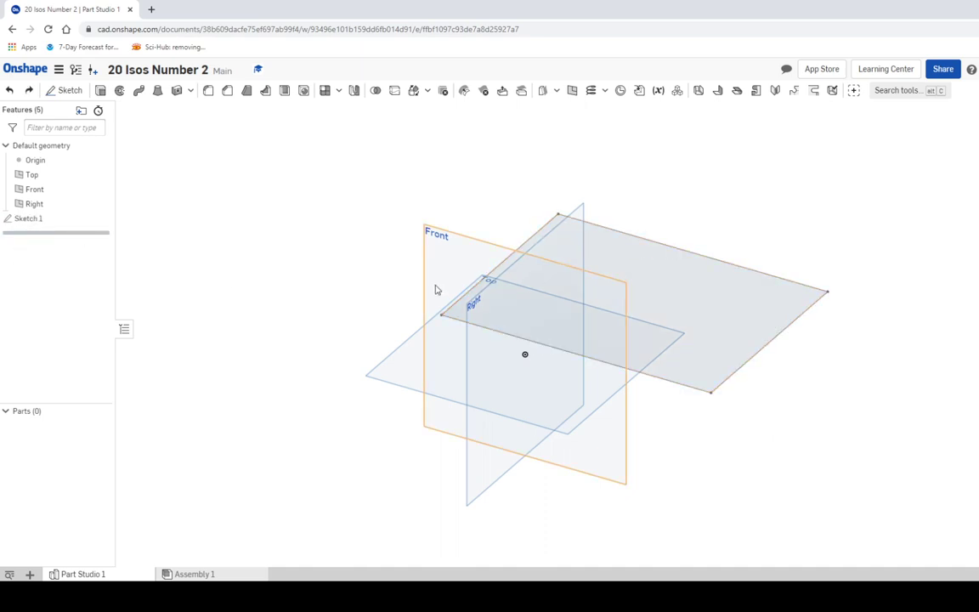
- Extrude the rectangle 2 in deep as a new solid
click(808, 292)
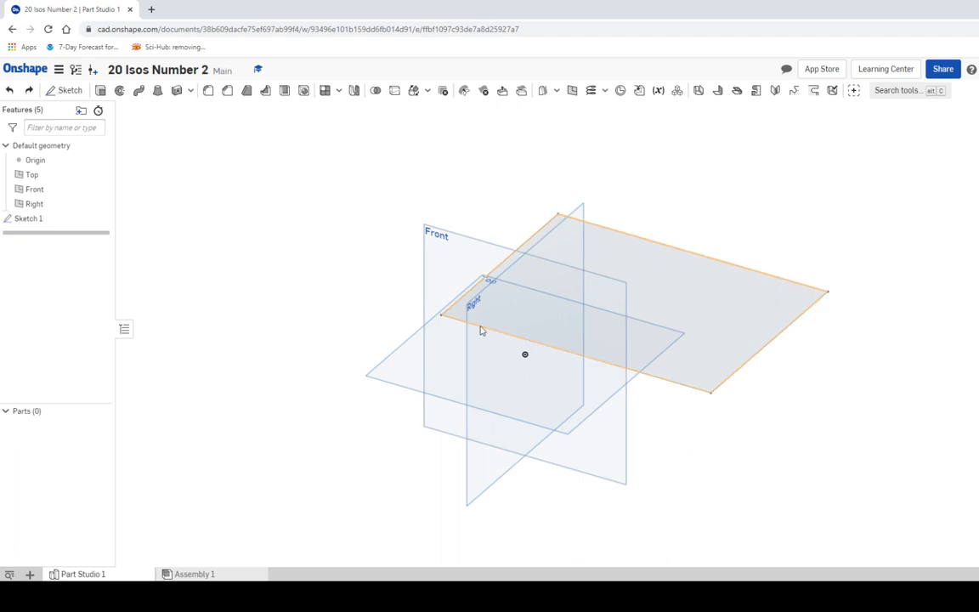
click(99, 90)
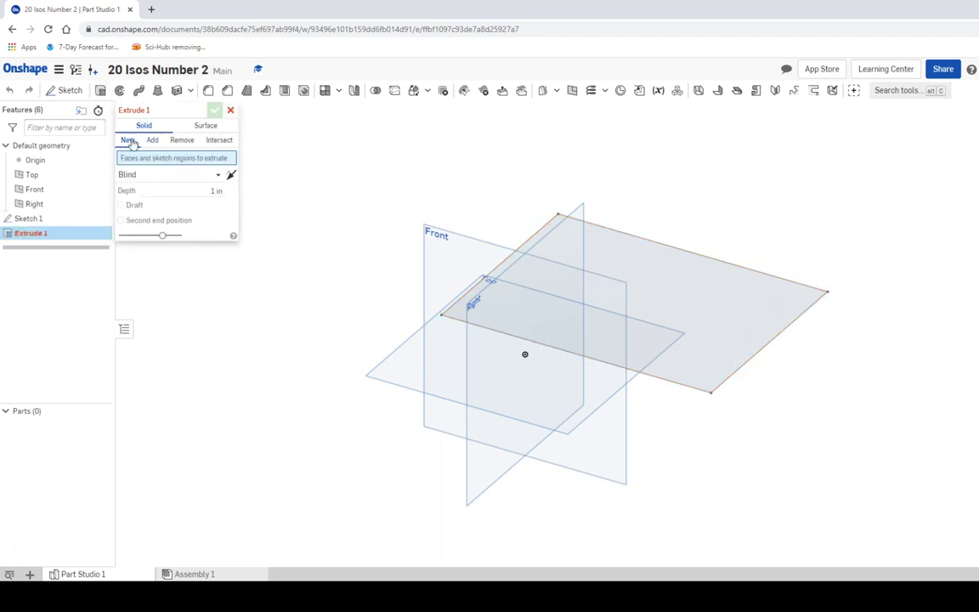
click(730, 283)
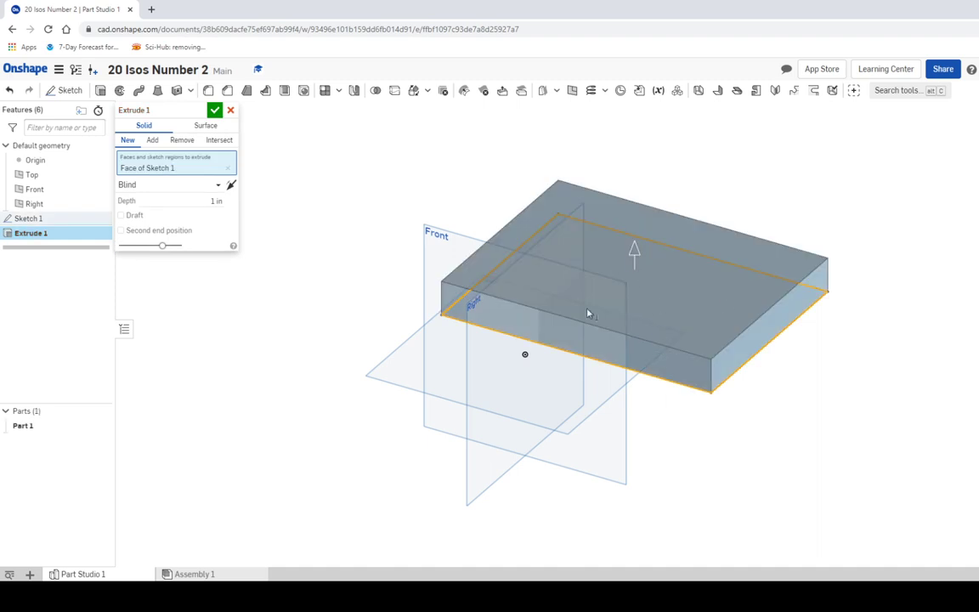
click(202, 198)
text(2)
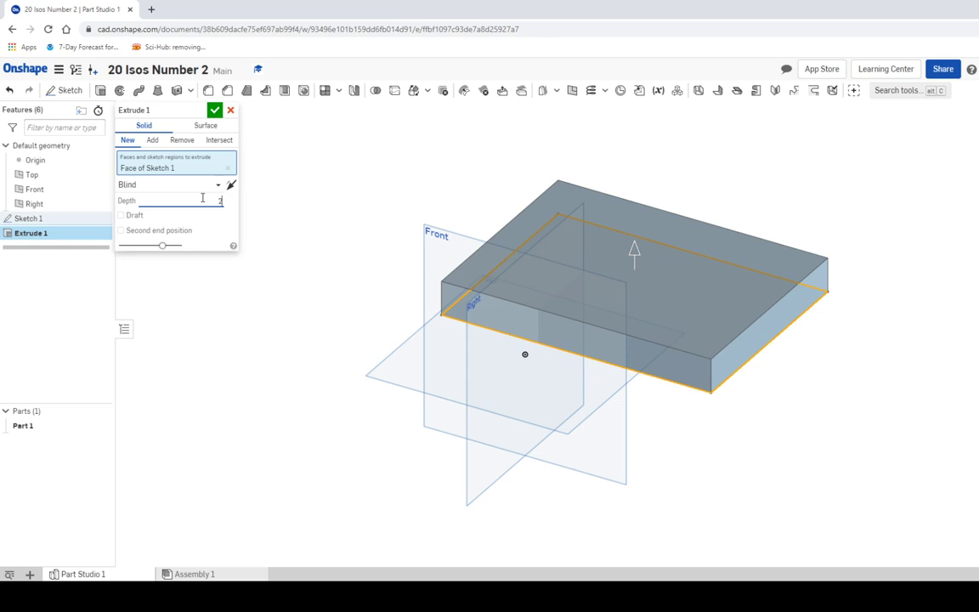
click(215, 111)
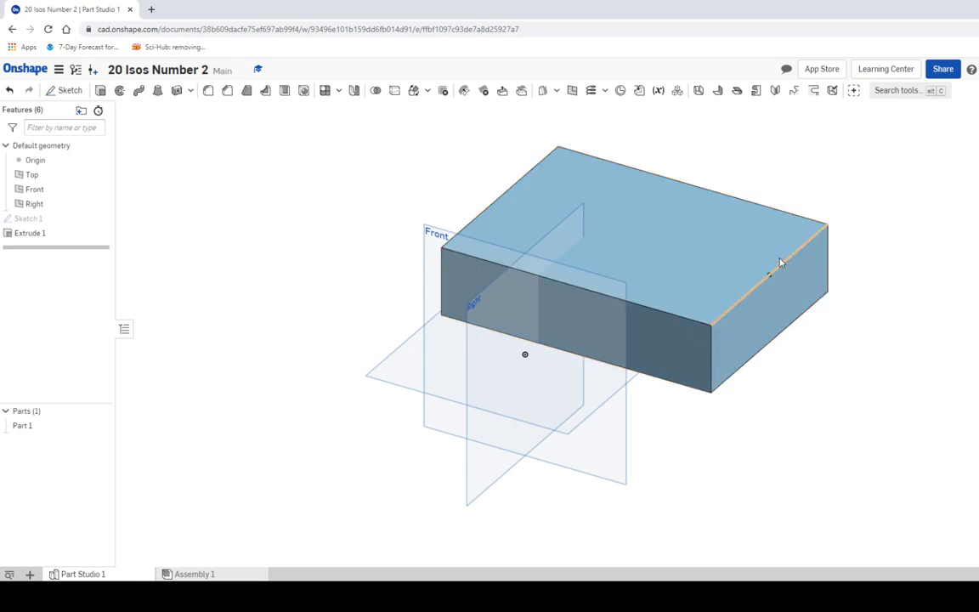
- Switch to OneNote and mark in red the raised front corner's sides 2 and 3 and the raised rear block's edge lengths, including 6
key(alt+Tab)
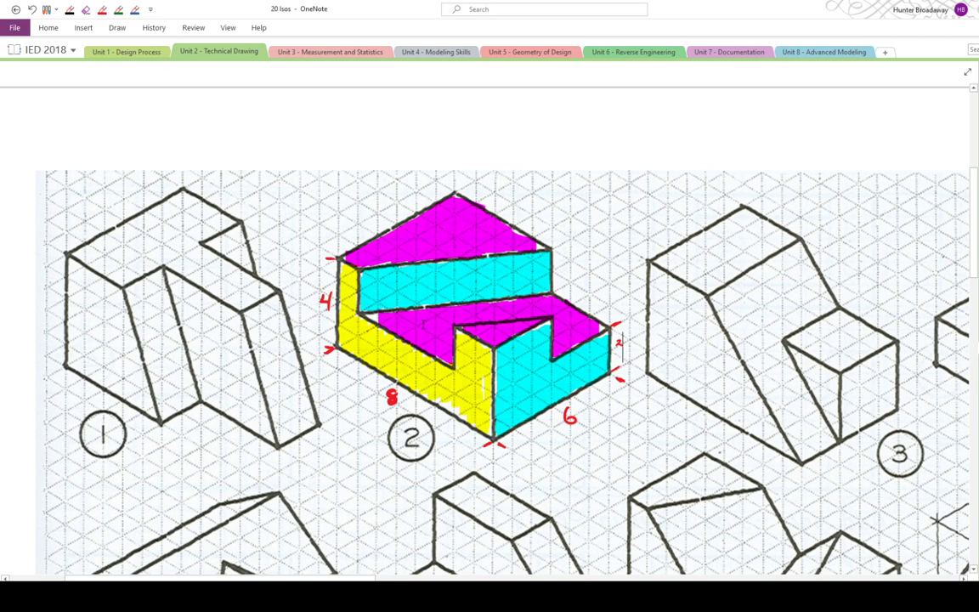
drag(624, 334, 623, 362)
click(102, 10)
drag(381, 203, 377, 212)
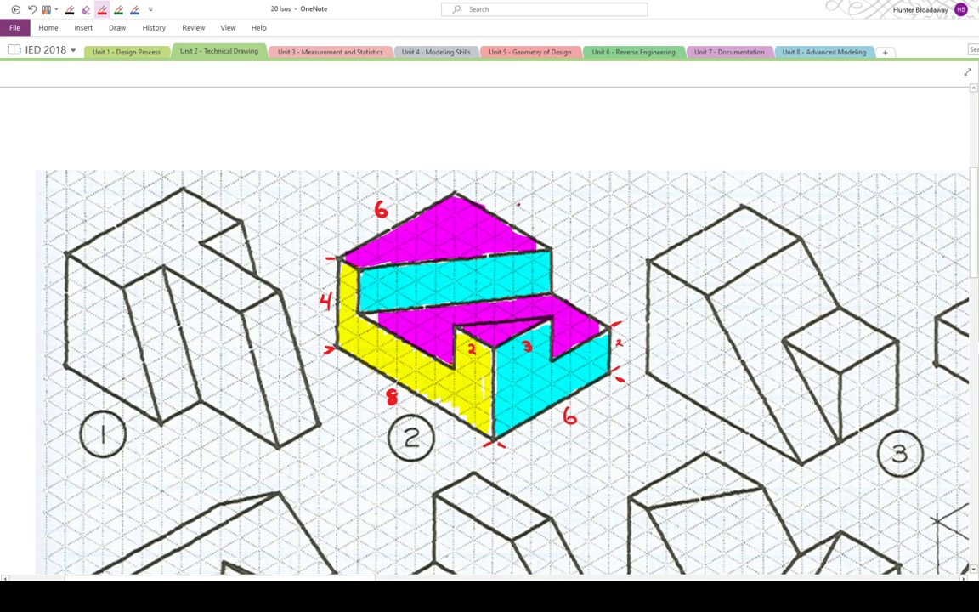
drag(518, 204, 515, 215)
- Switch to Onshape and start a sketch on the block's top face, viewed straight on
click(308, 593)
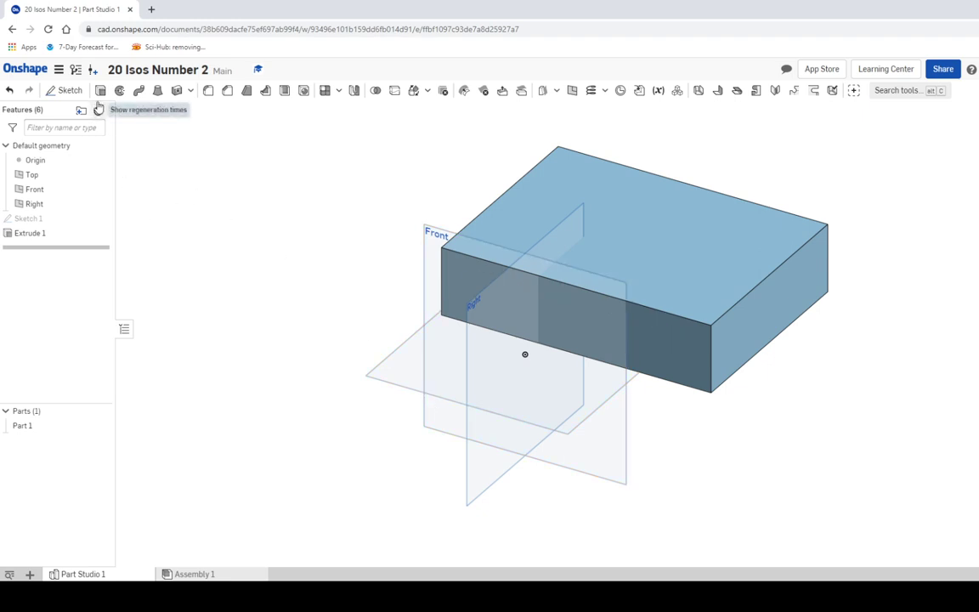
click(66, 91)
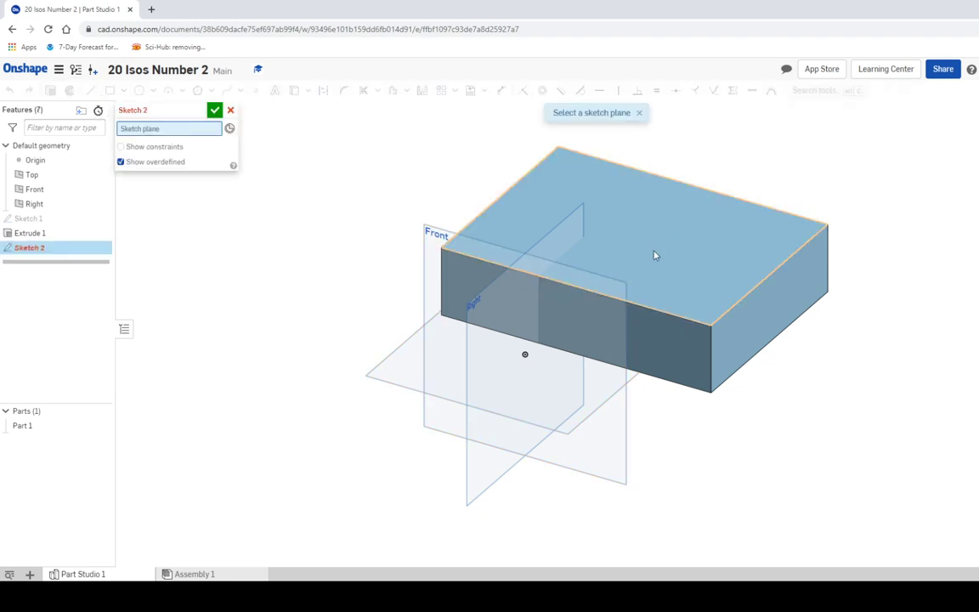
click(647, 228)
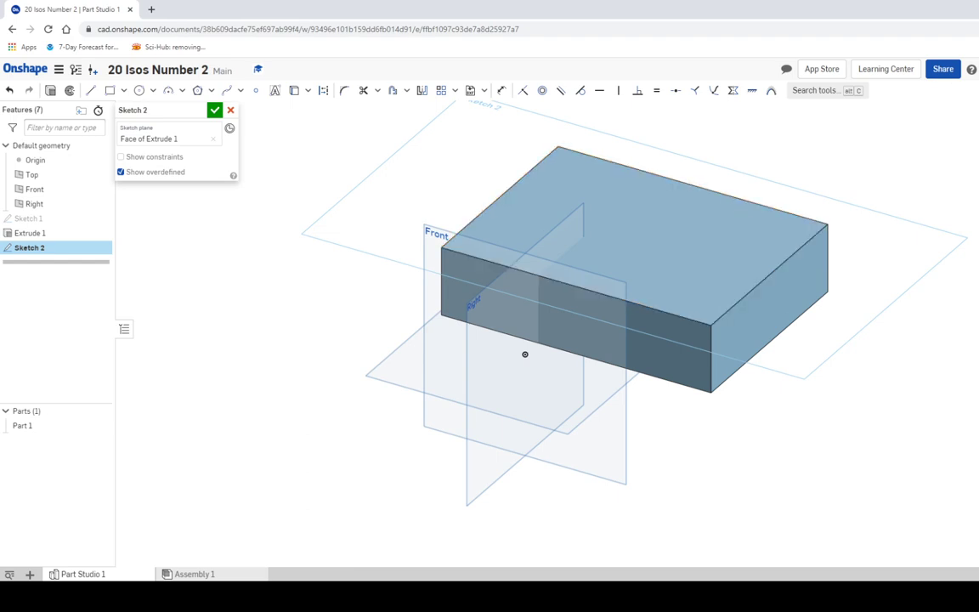
key(n)
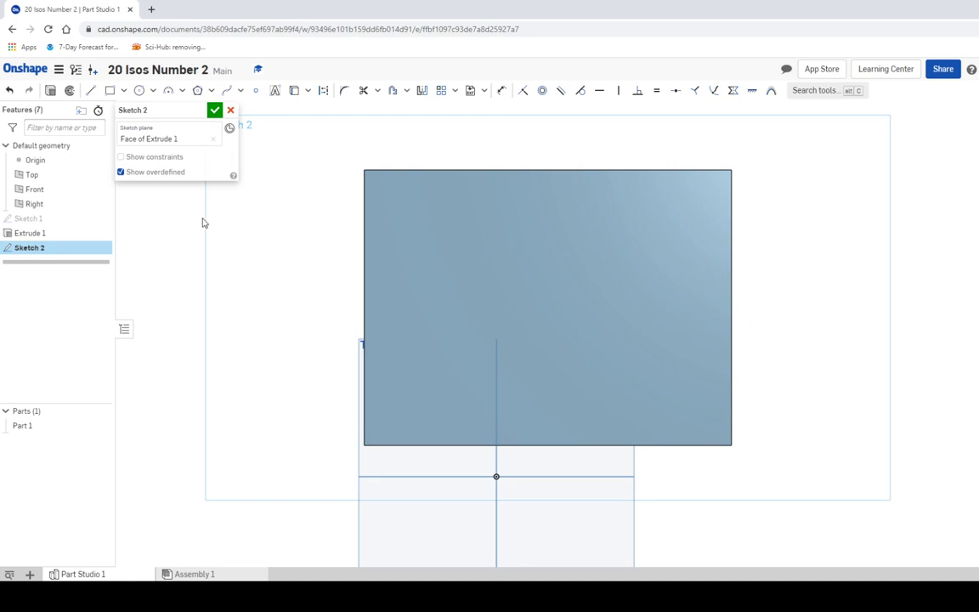
- Sketch a triangle at the top face's front right corner, 3 in along the right edge and 2 in along the front edge, closed by a diagonal
click(91, 91)
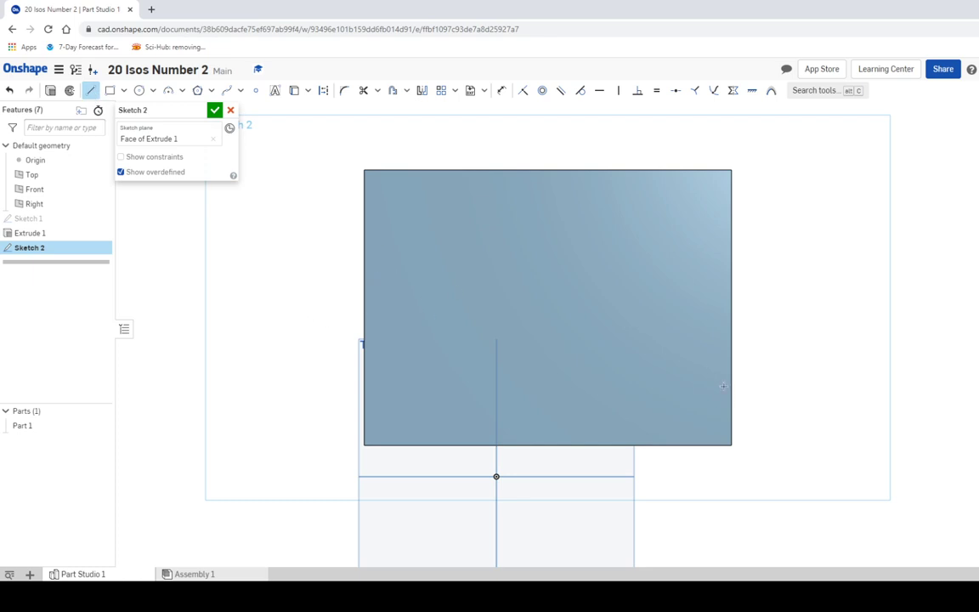
click(732, 444)
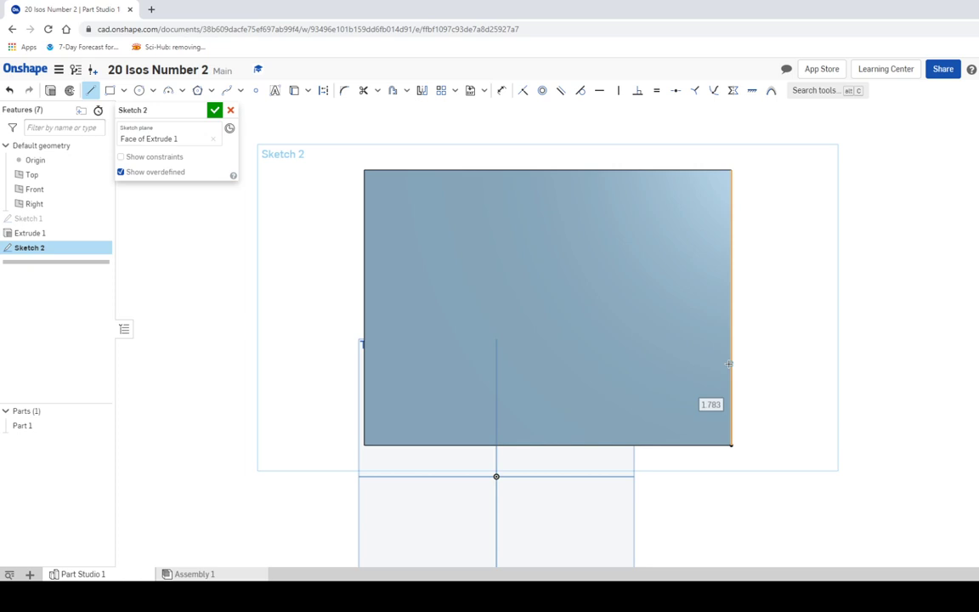
click(729, 363)
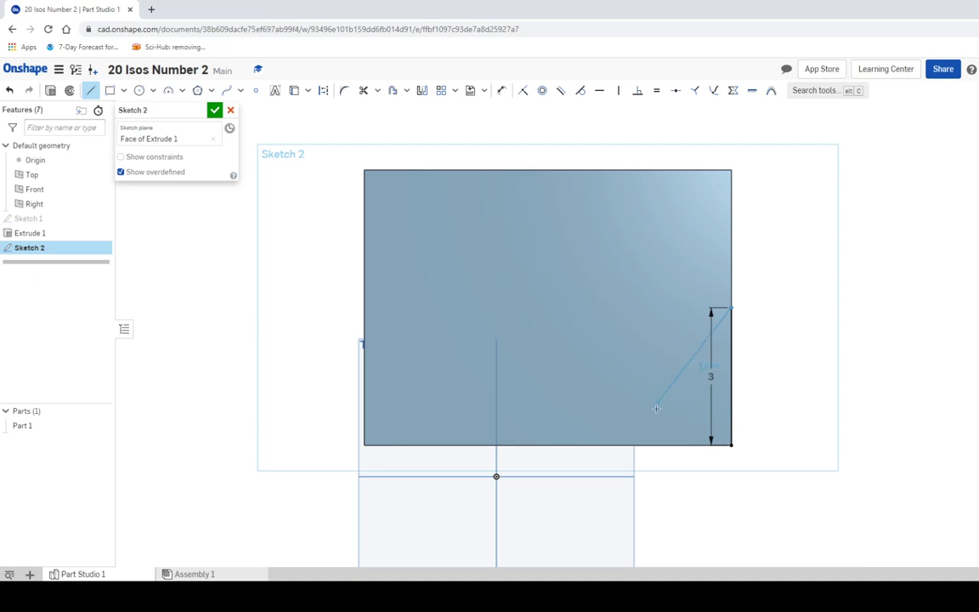
key(Escape)
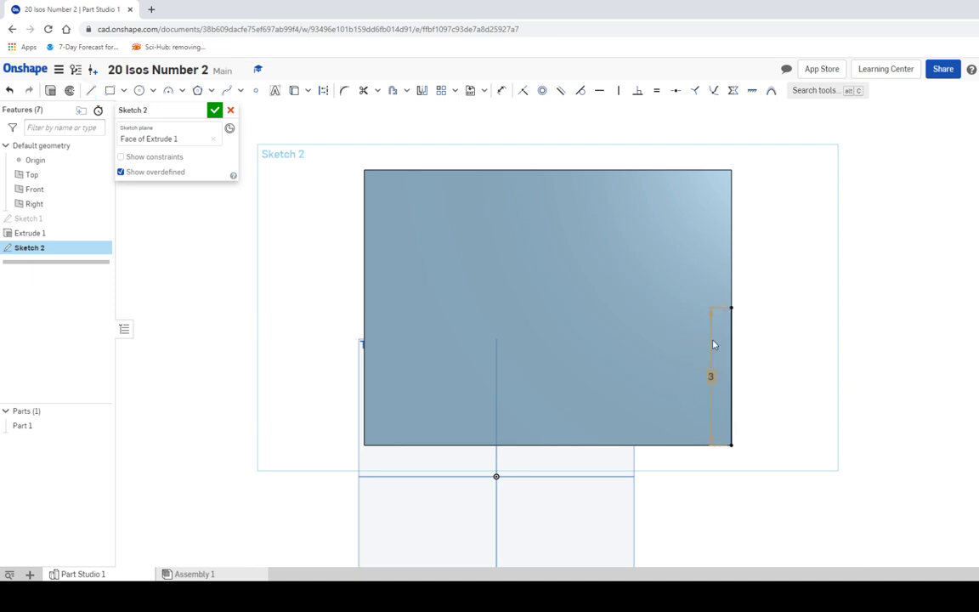
click(91, 90)
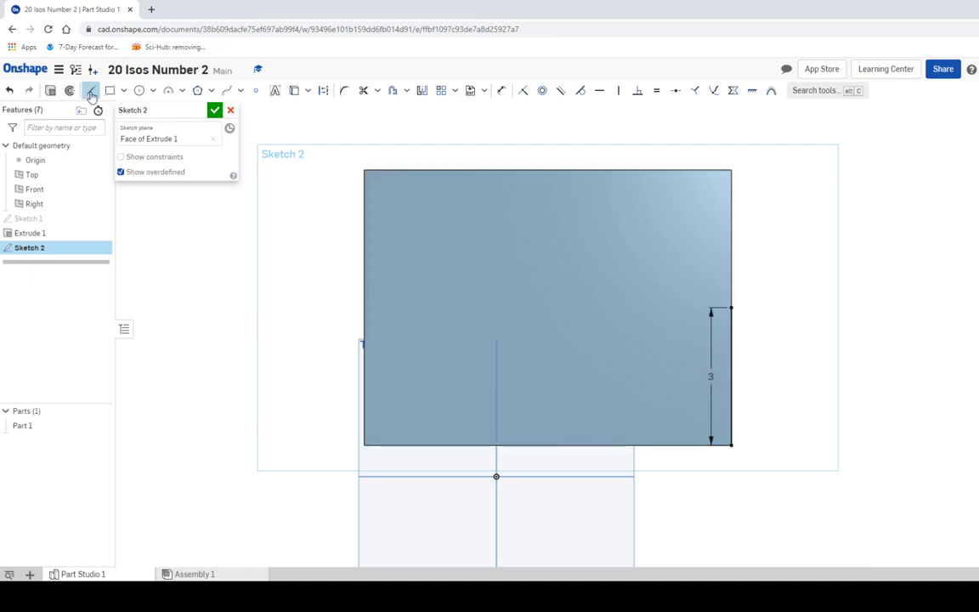
click(730, 444)
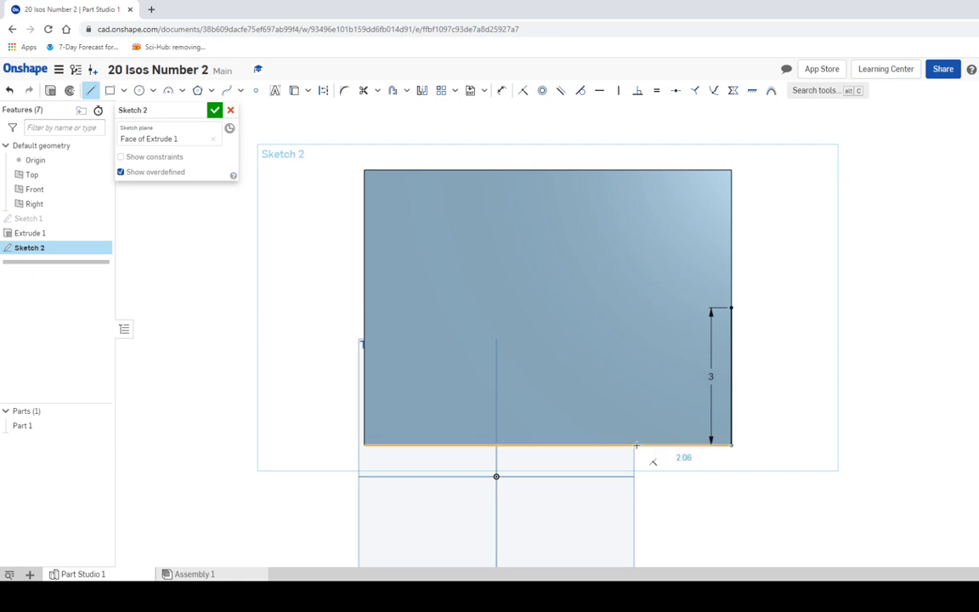
click(637, 446)
text(2)
key(Return)
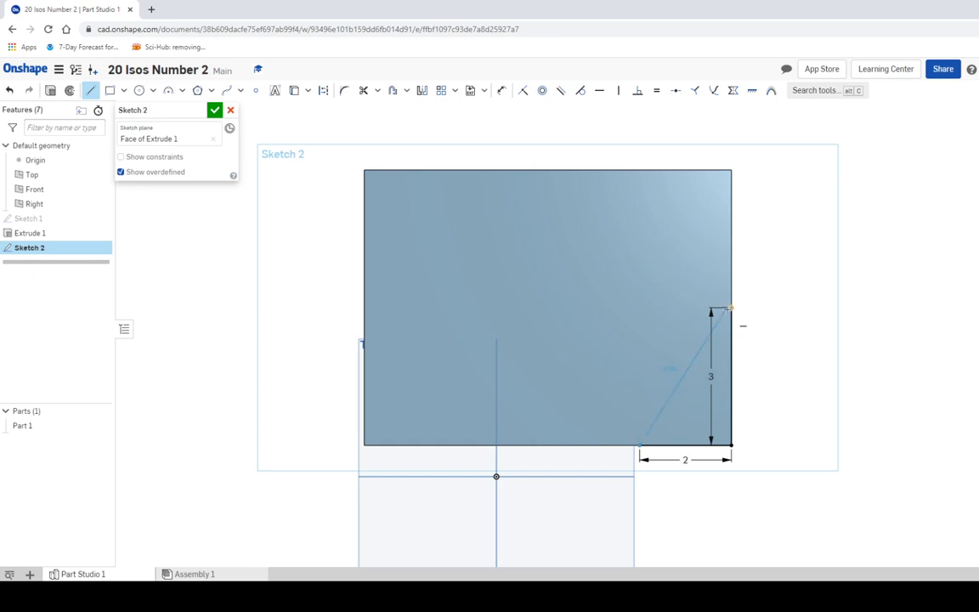
click(744, 324)
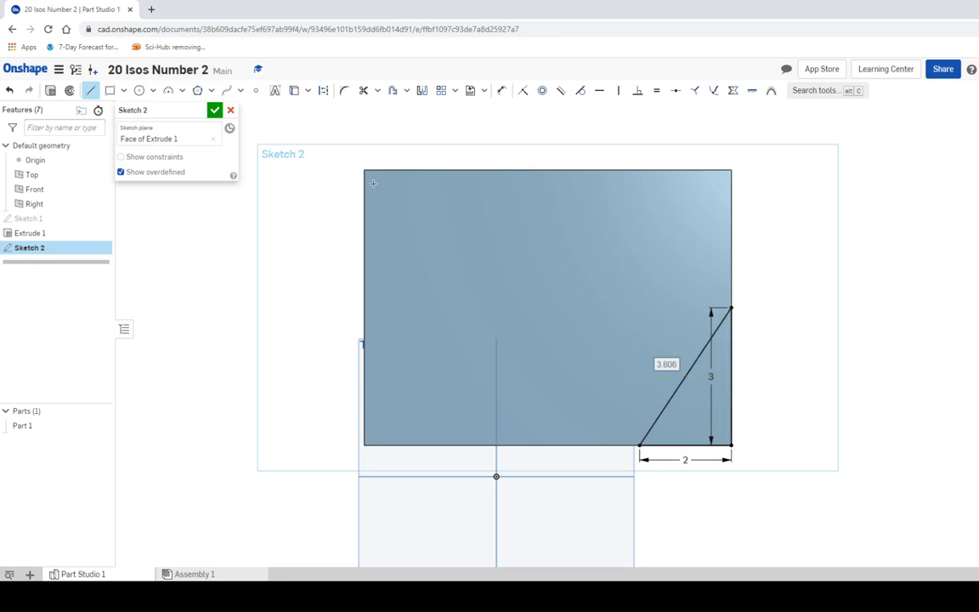
- Draw a 1 in line from the front left corner along the front edge, and a line along the face's entire left edge
click(364, 444)
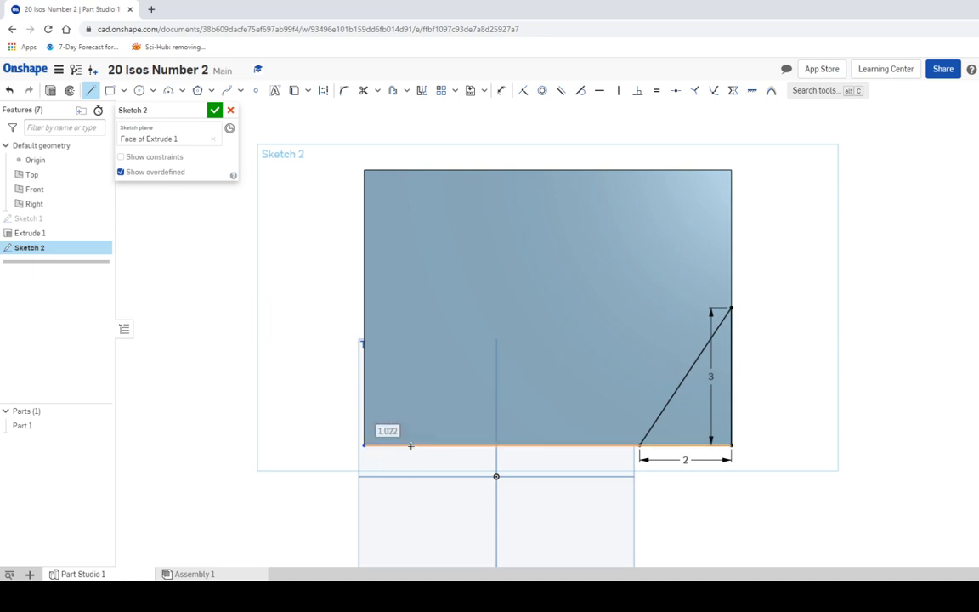
text(1)
key(Return)
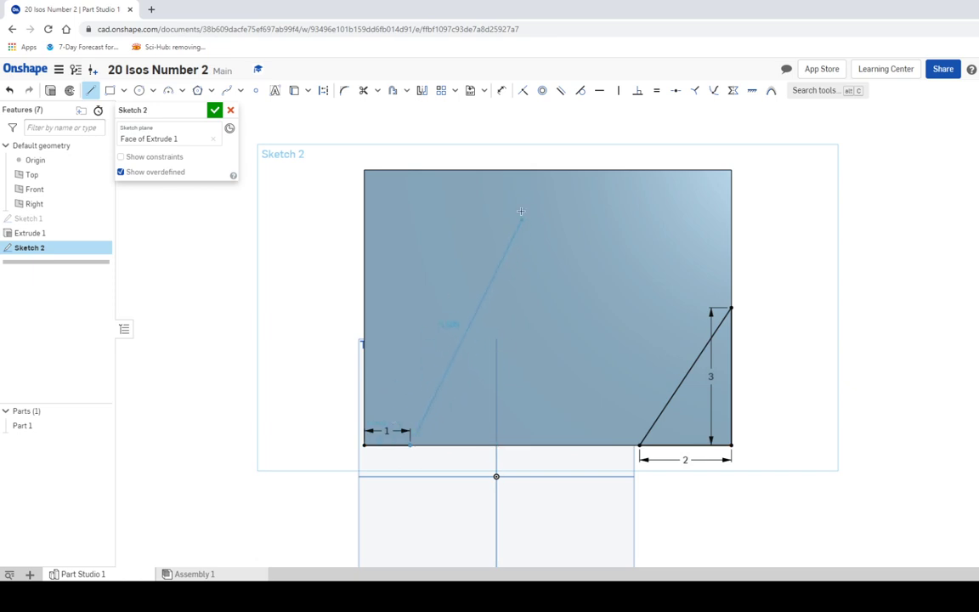
key(Escape)
click(90, 95)
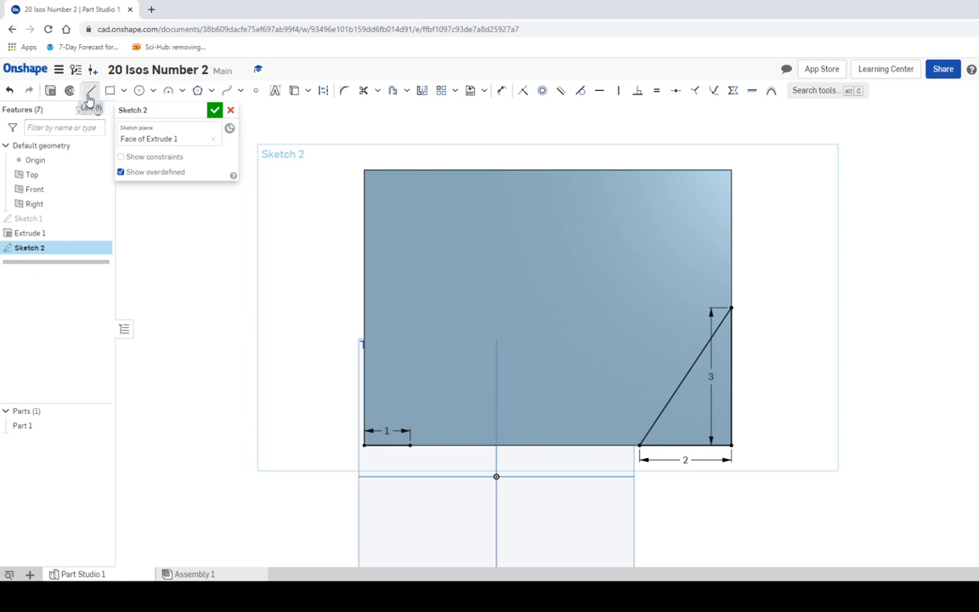
click(364, 443)
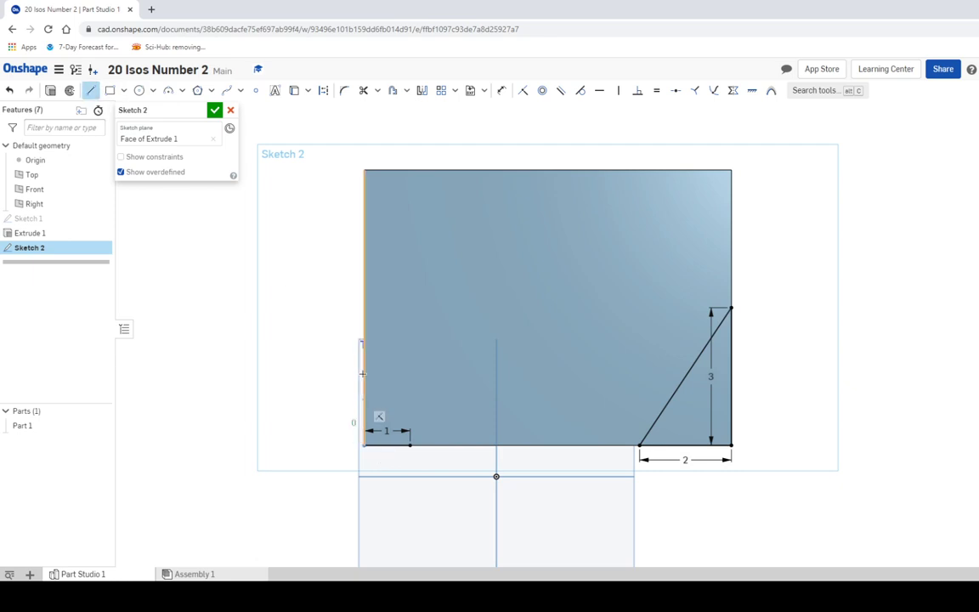
click(364, 170)
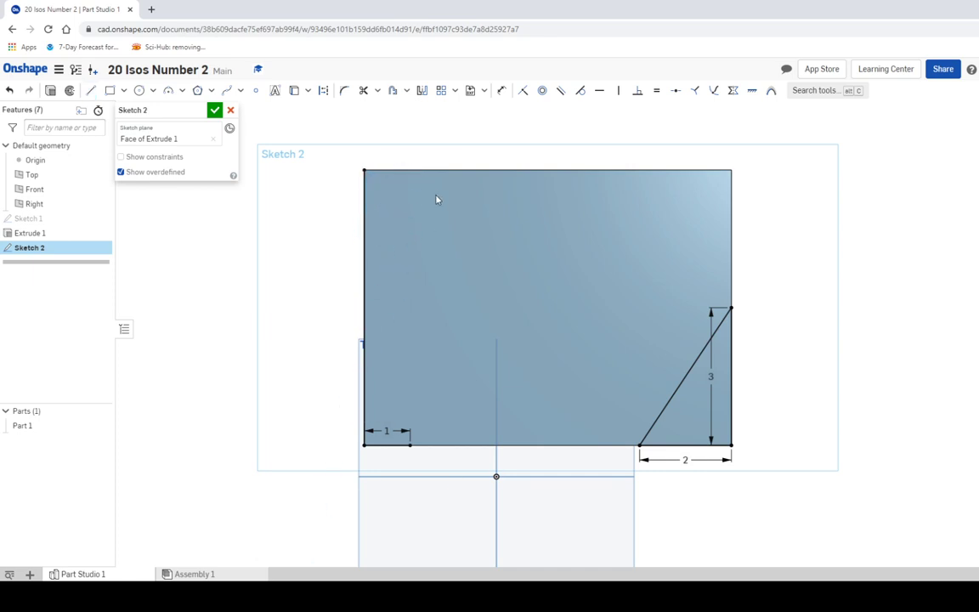
- Check the rear block's edges in OneNote, and finish its outline in Onshape with a 5 in back edge and a diagonal to the 1 in line's end
key(alt+Tab)
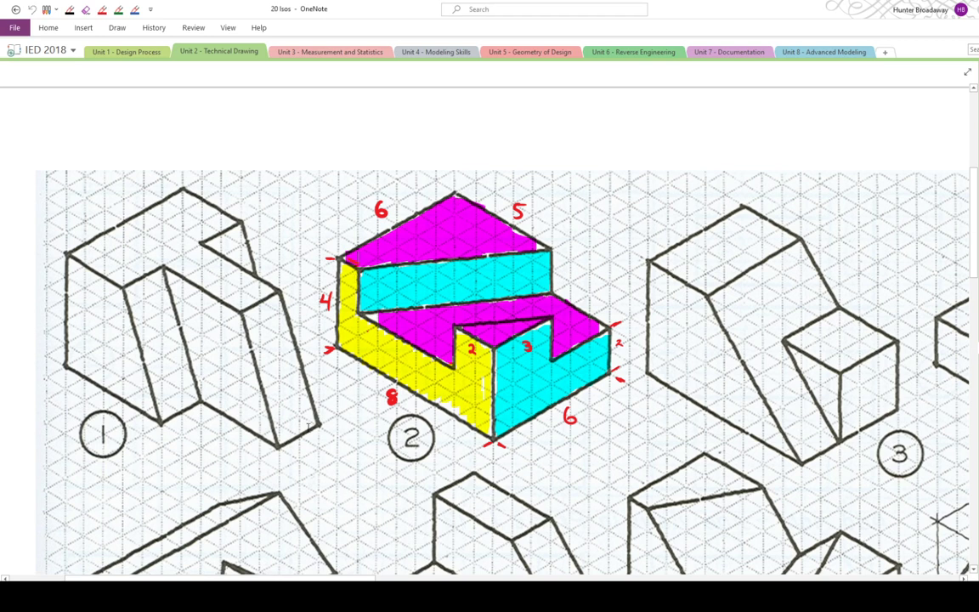
key(alt+Tab)
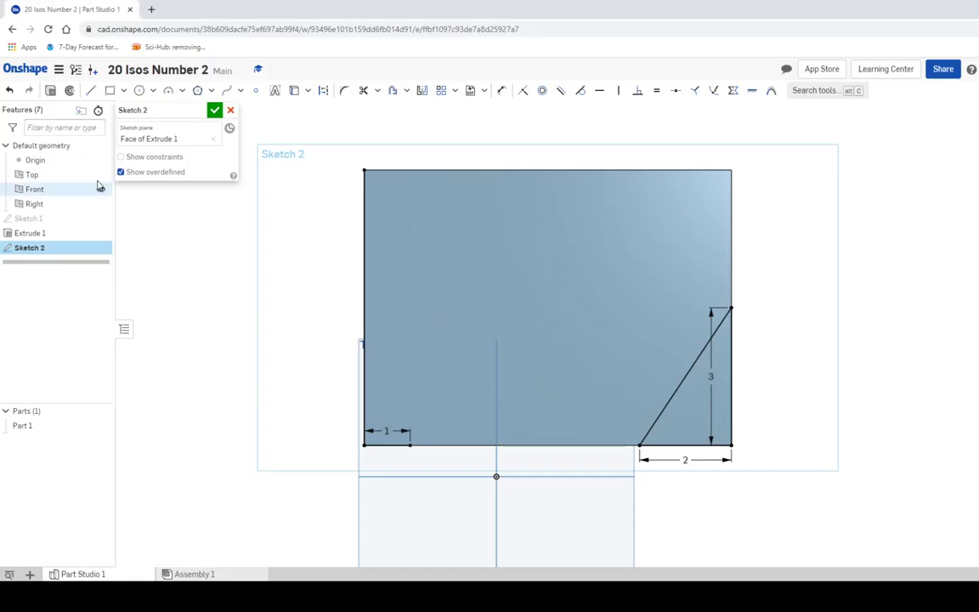
click(90, 90)
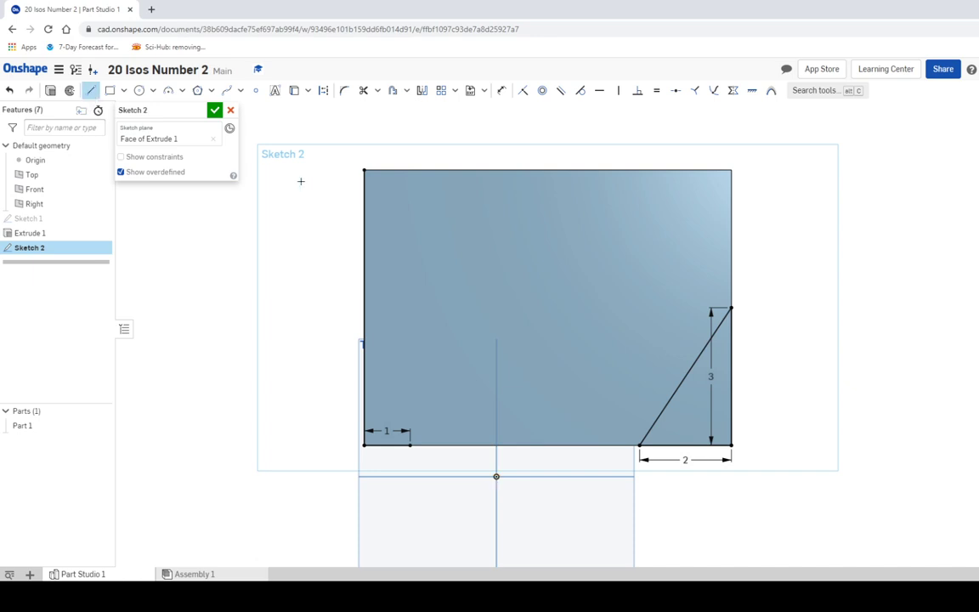
click(366, 170)
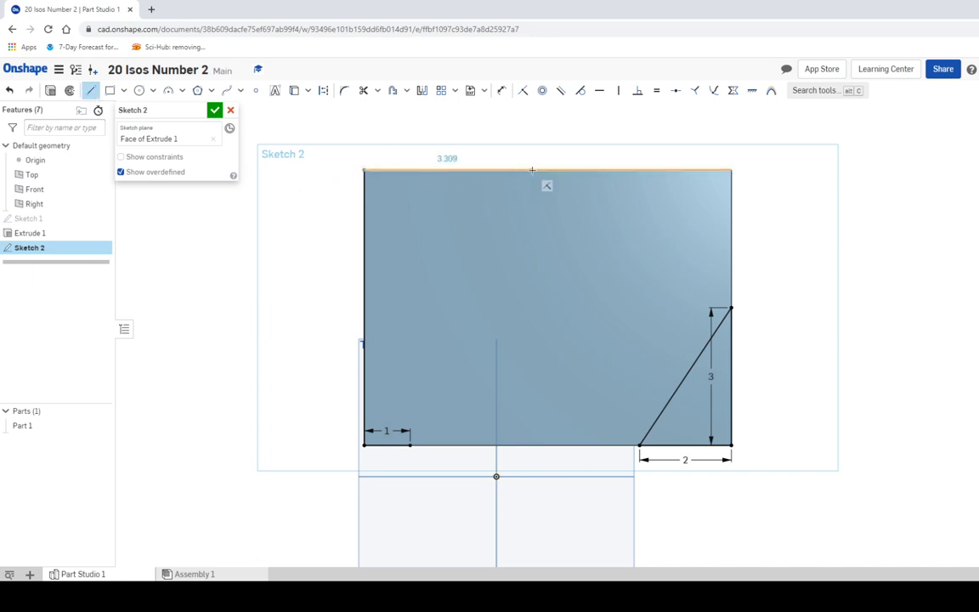
key(Tab)
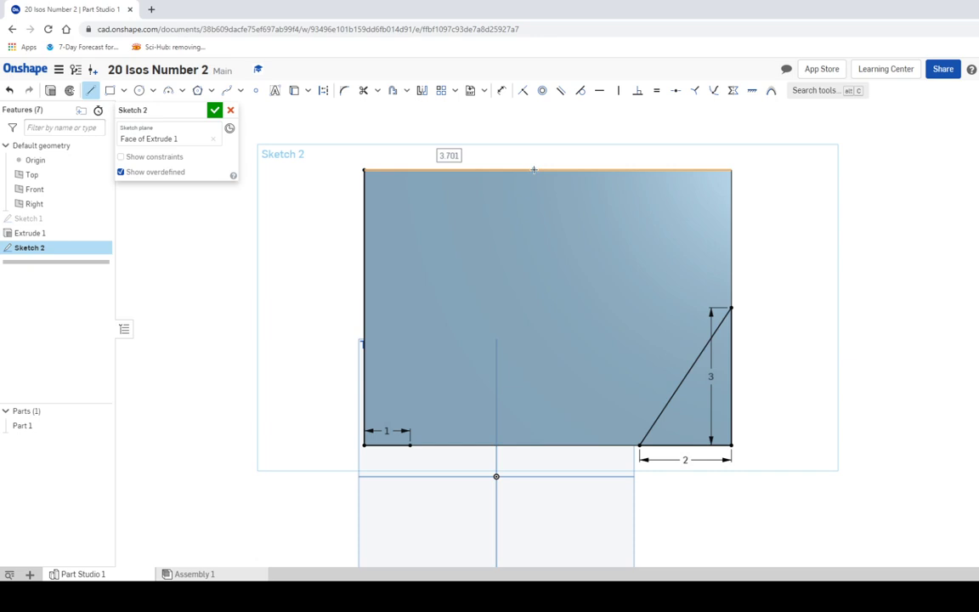
text(5)
key(Return)
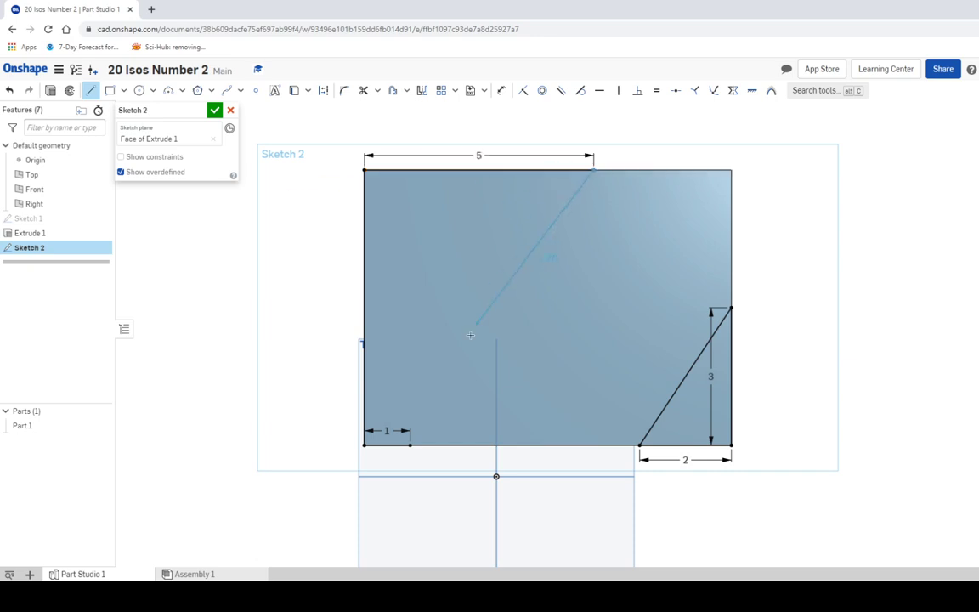
click(410, 446)
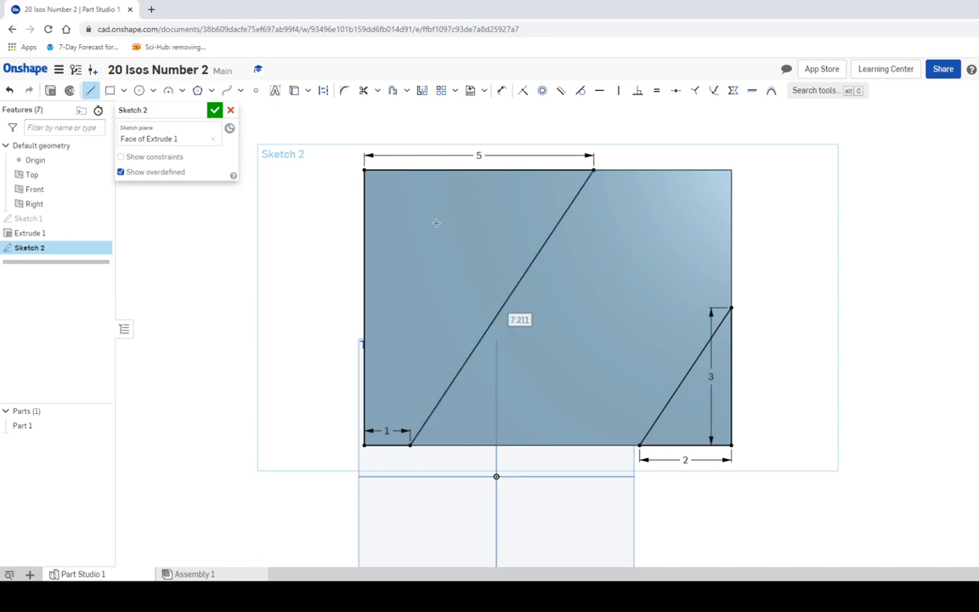
click(215, 110)
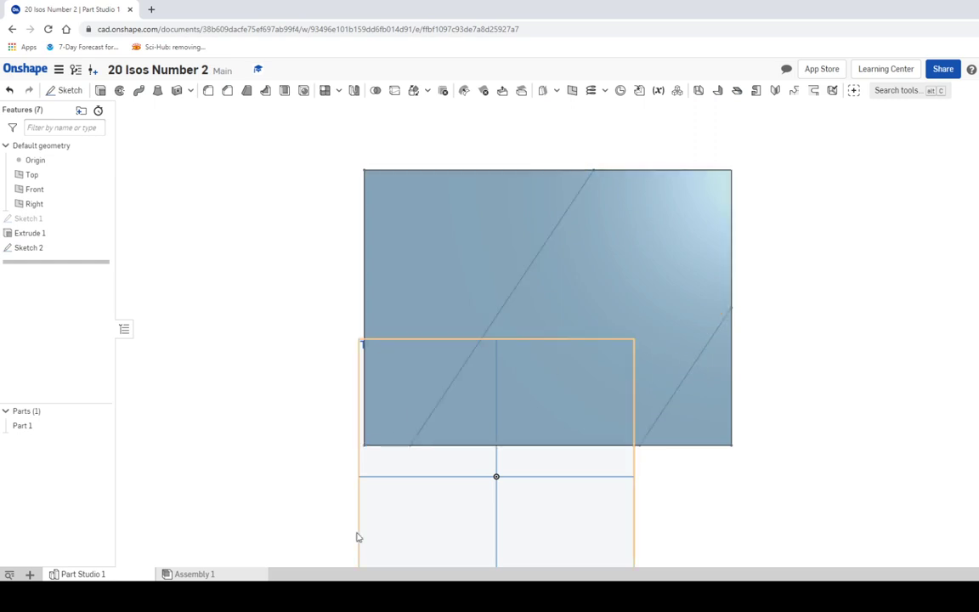
- Check the block heights in OneNote, and extrude the rear and front corner regions up 2 in in Onshape, adding them to the base part
key(alt+Tab)
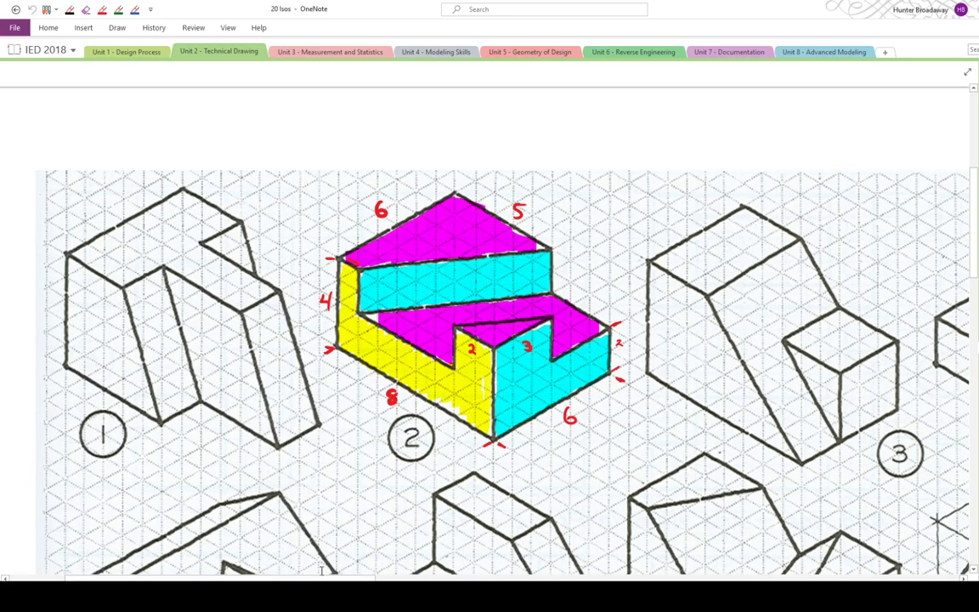
key(alt+Tab)
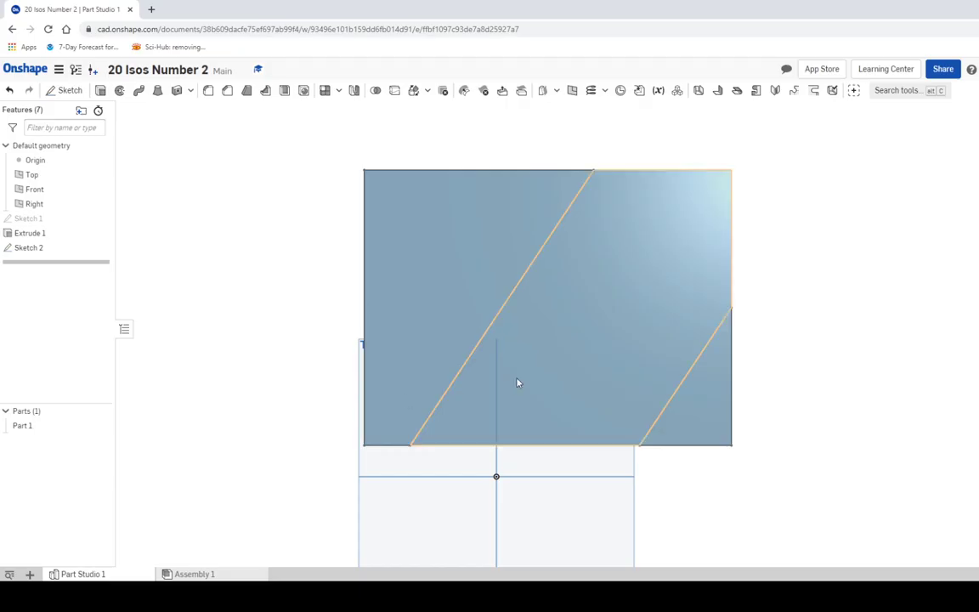
key(shift+7)
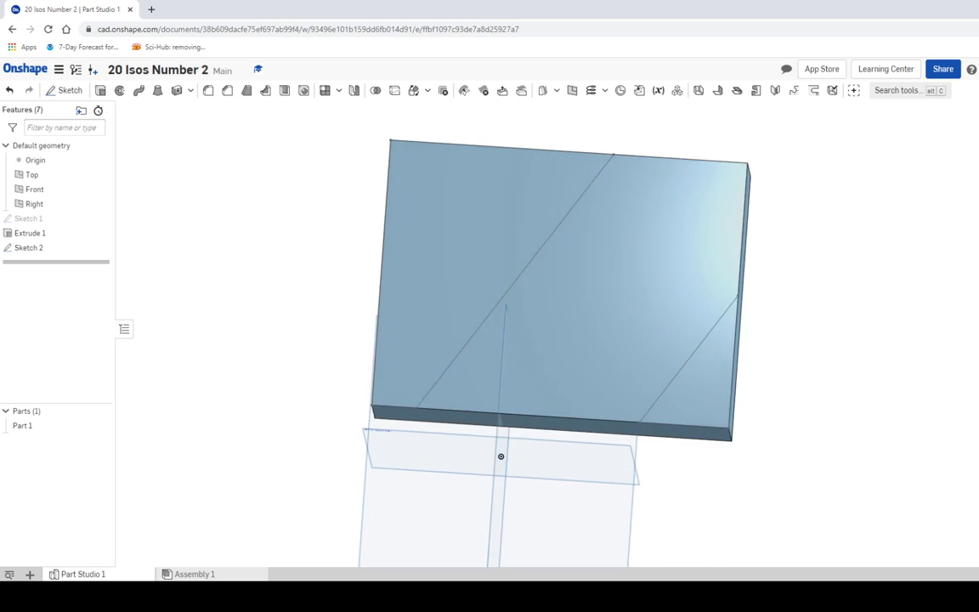
click(100, 90)
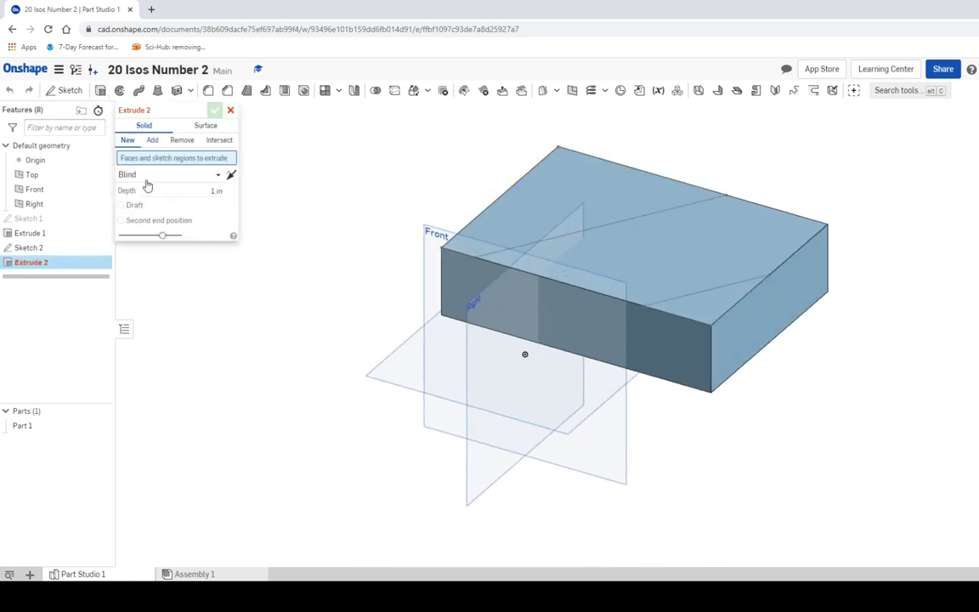
click(576, 181)
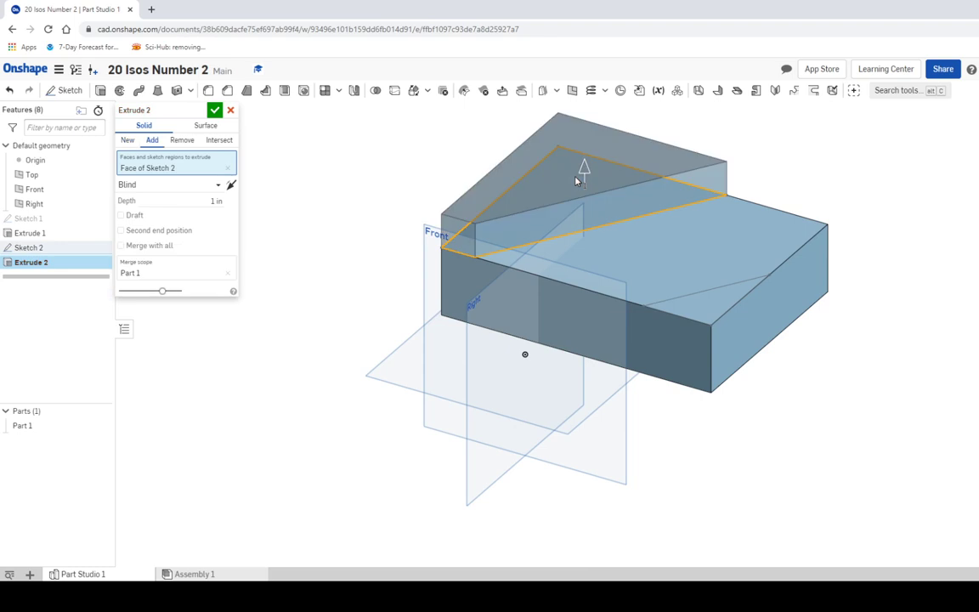
click(711, 308)
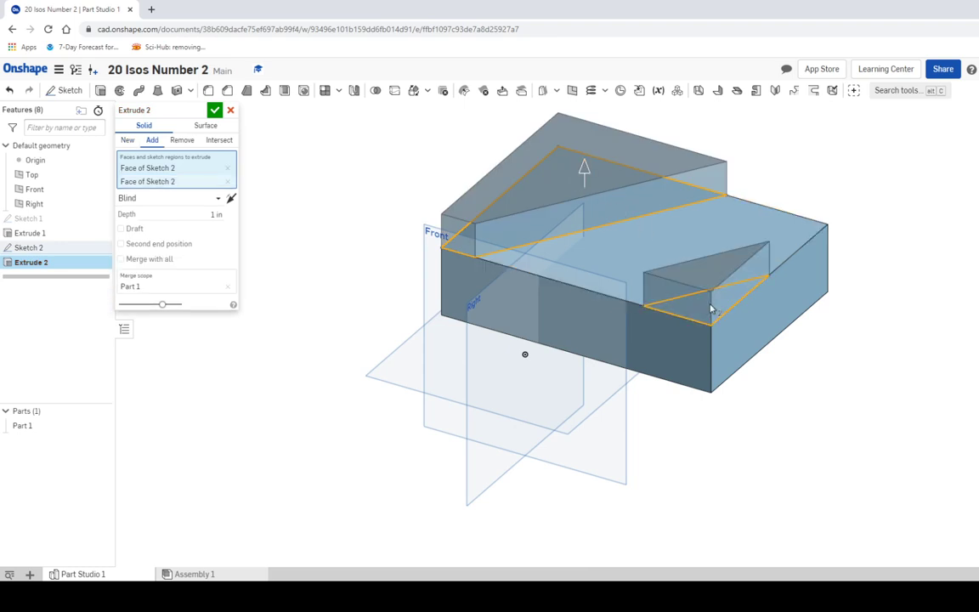
click(193, 215)
text(2)
click(214, 109)
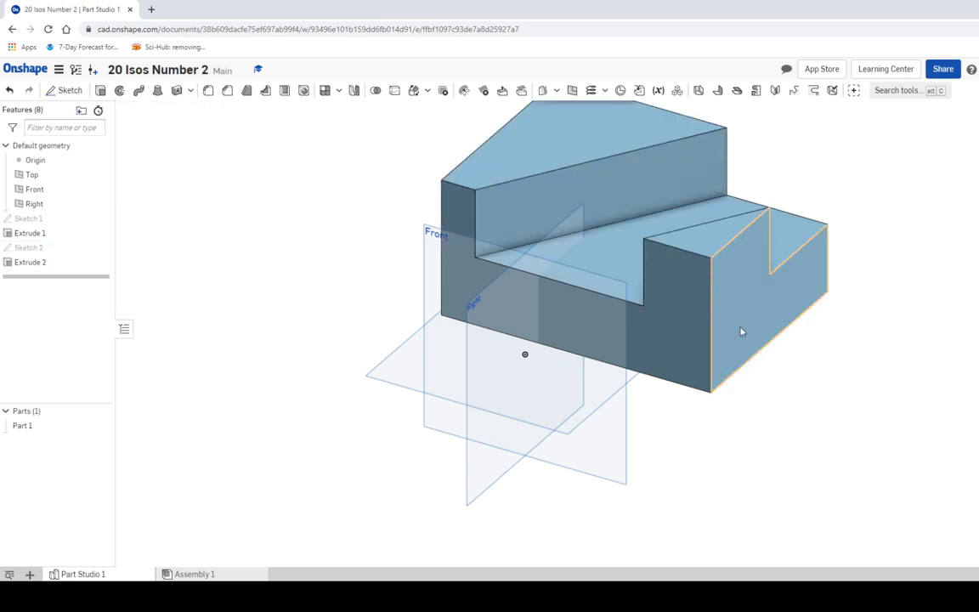
- Compare the finished Onshape part with isometric drawing 2 in OneNote
middle_drag(909, 239, 803, 336)
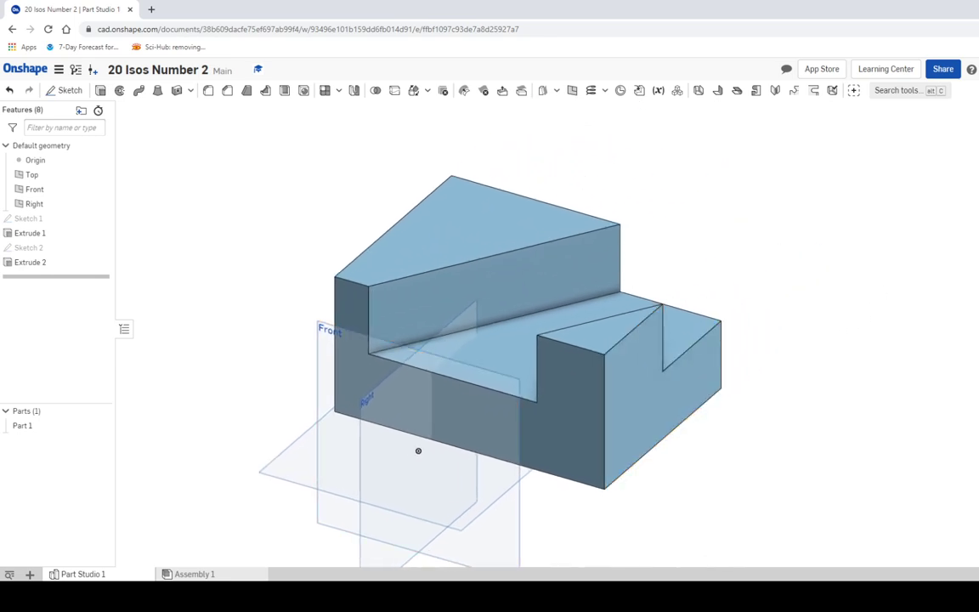
click(317, 539)
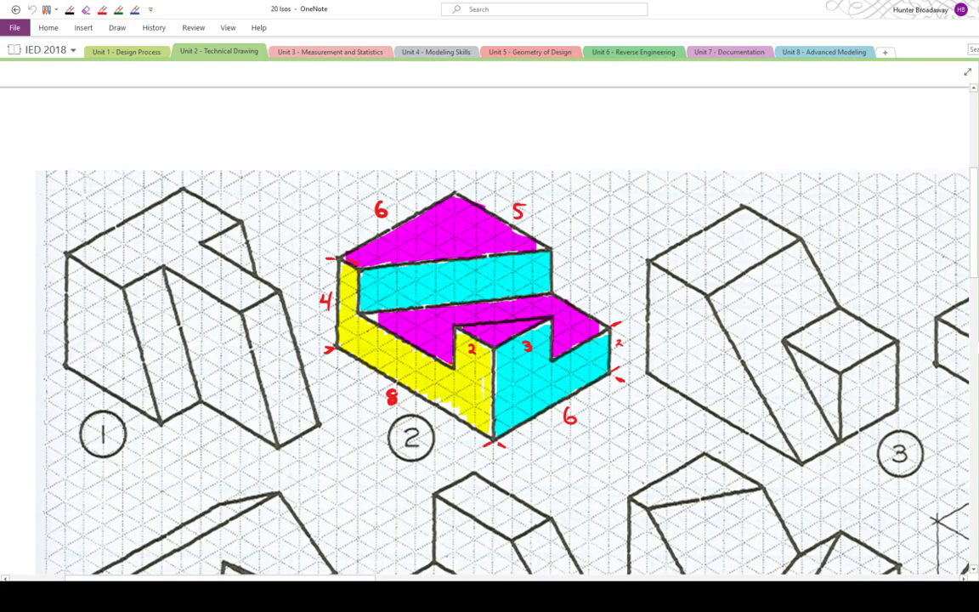
key(alt+Tab)
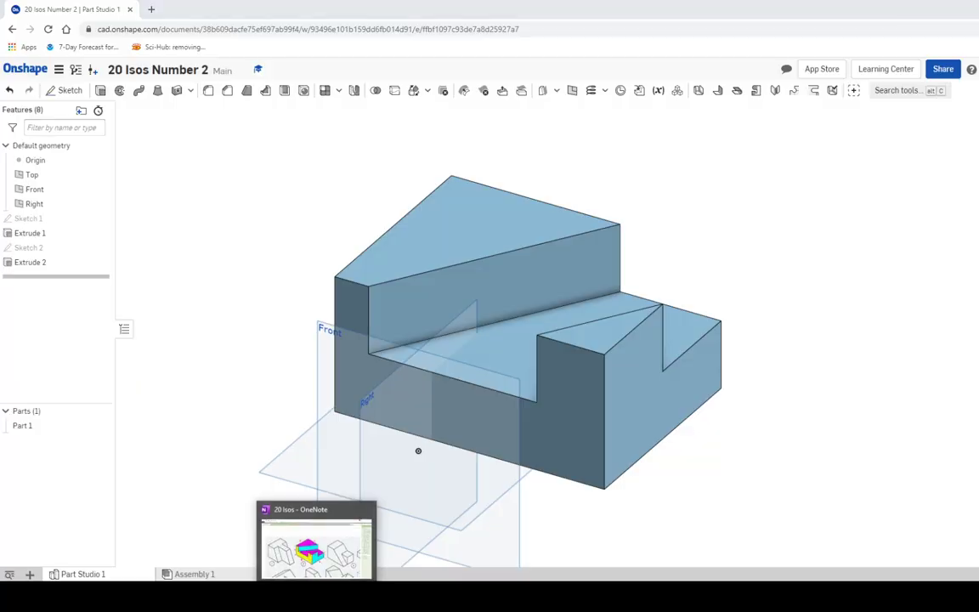
click(316, 540)
key(alt+Tab)
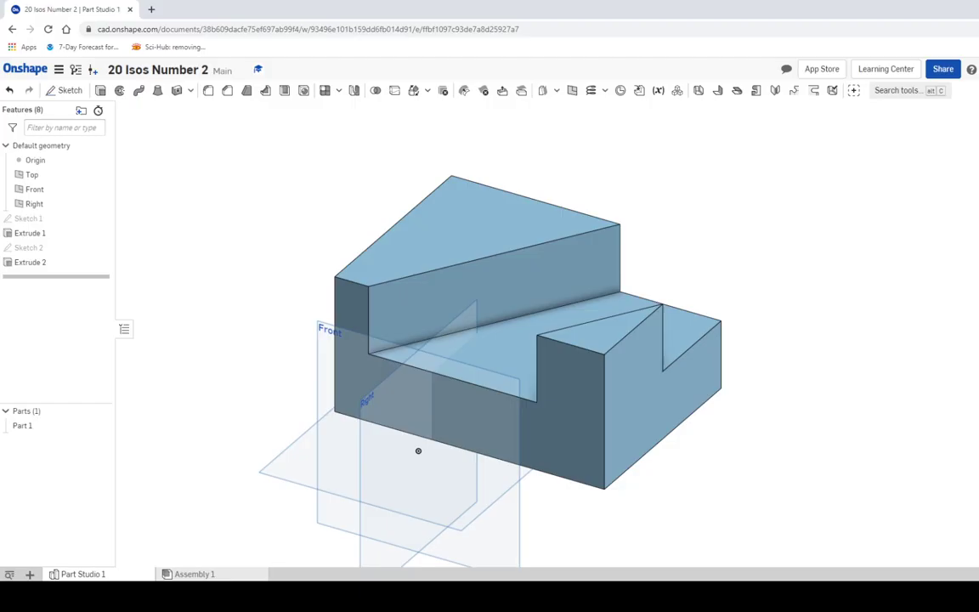
key(alt+Tab)
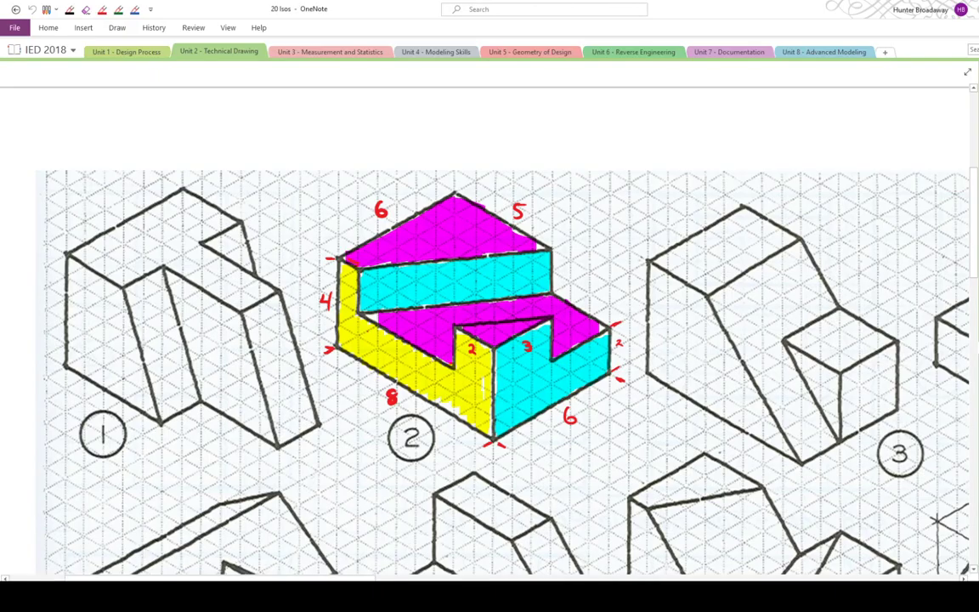
click(294, 536)
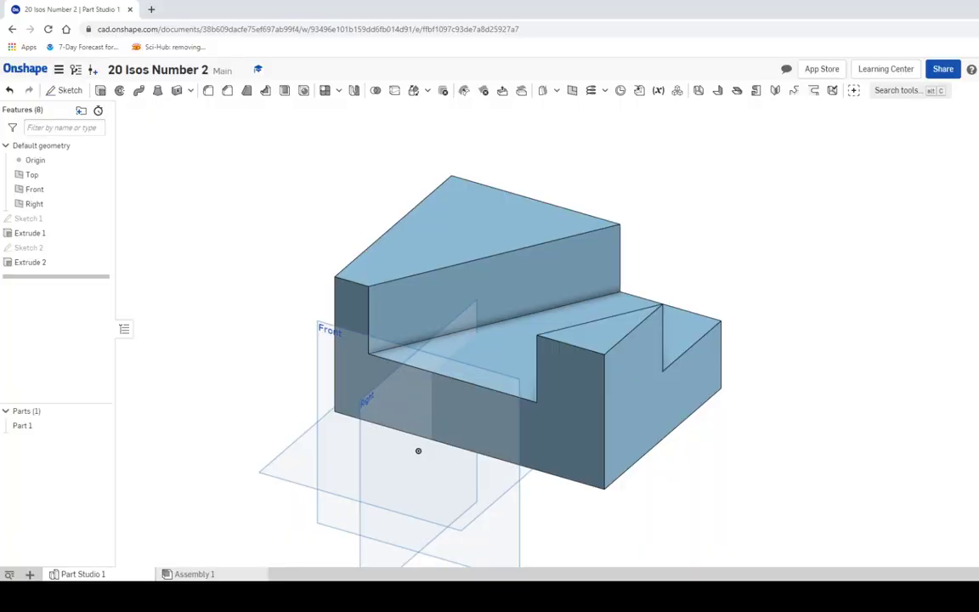
click(276, 593)
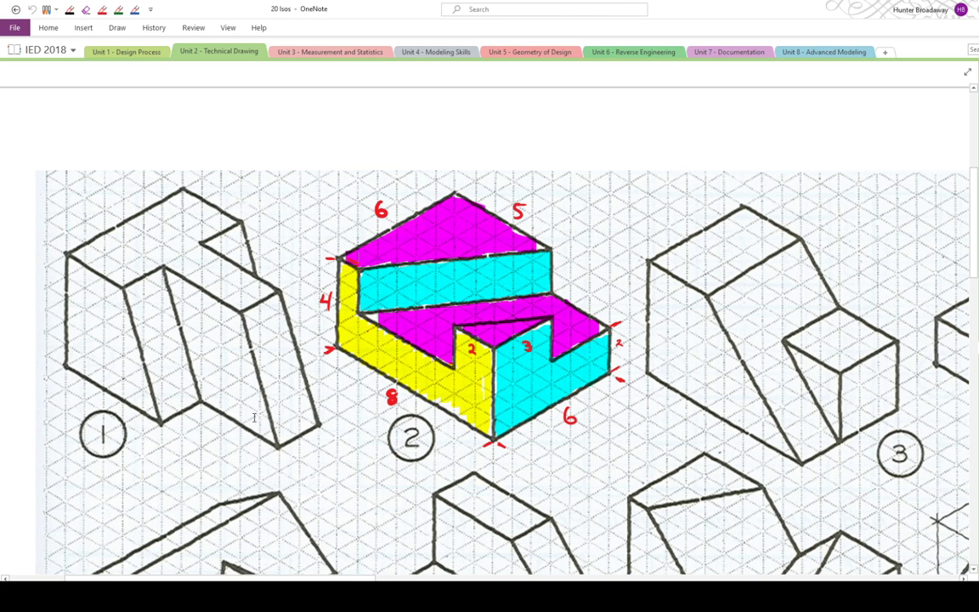